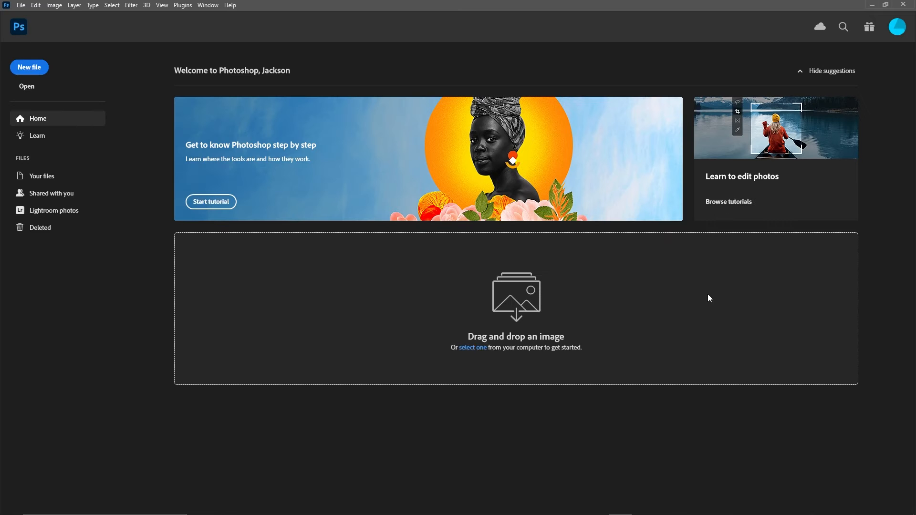
Create a new 1280 x 720 px document named "youtube" at 300 ppi, RGB Color 32 bit, with a white background
left_click(34, 64)
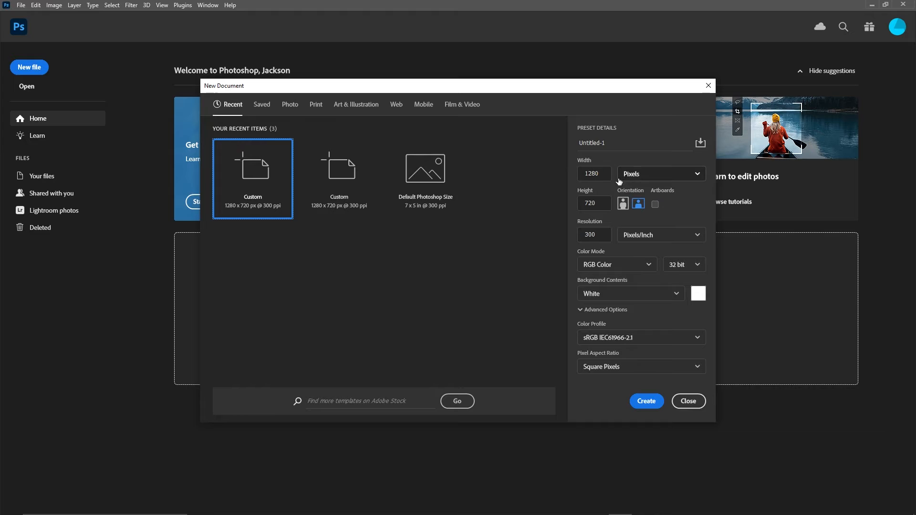
left_click(630, 144)
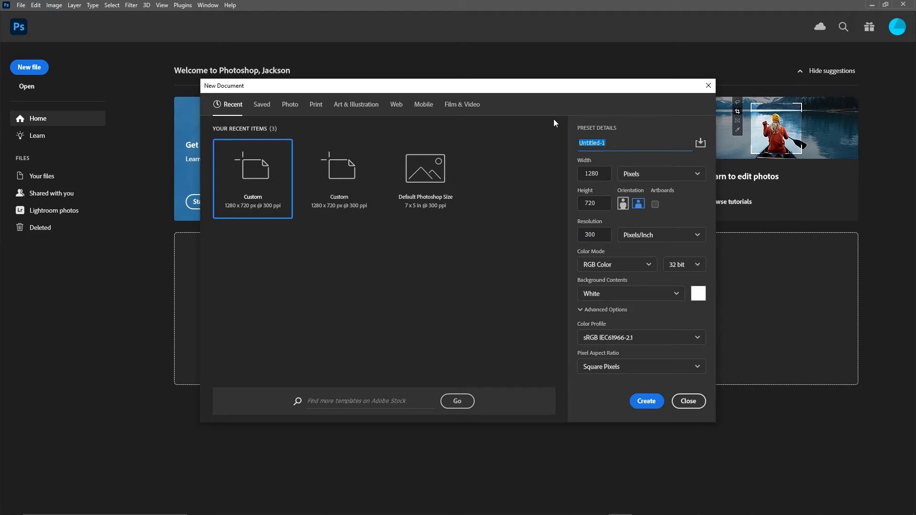
key("BackSpace")
type("youtube")
left_click(692, 258)
left_click(694, 260)
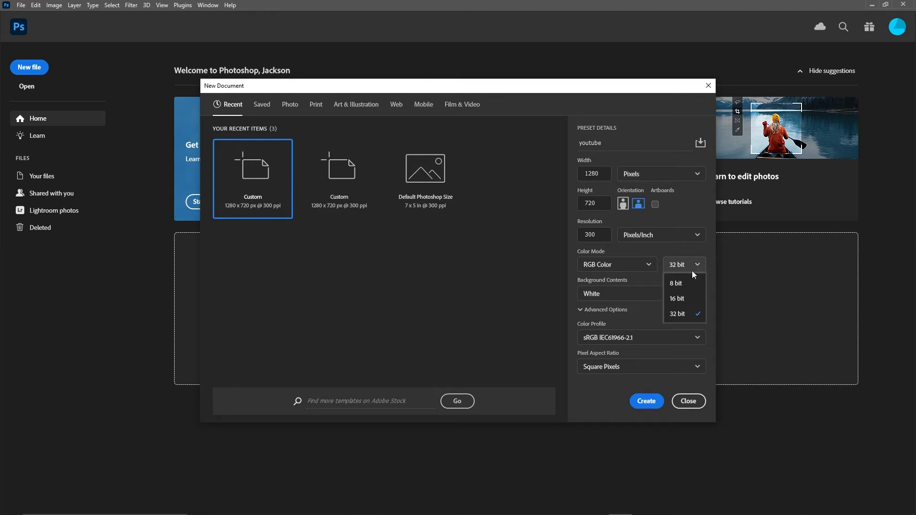
left_click(693, 244)
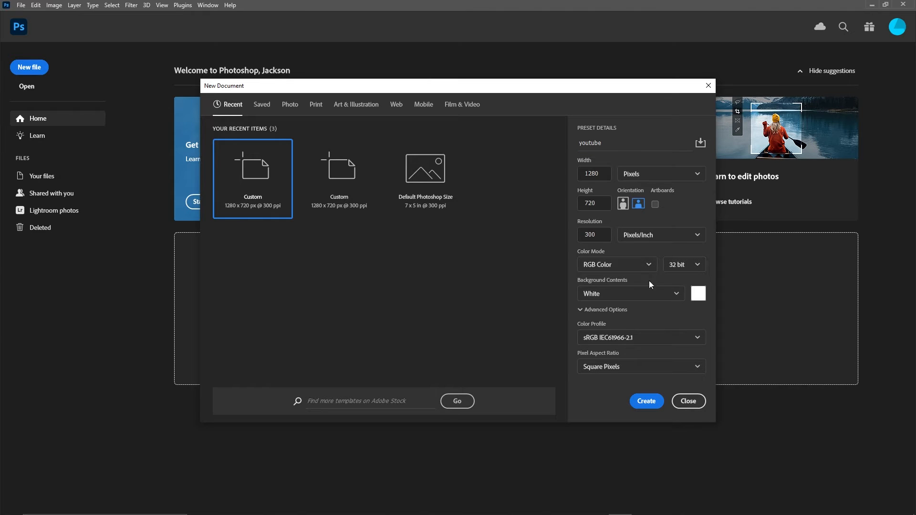
left_click(655, 292)
left_click(662, 276)
left_click(659, 400)
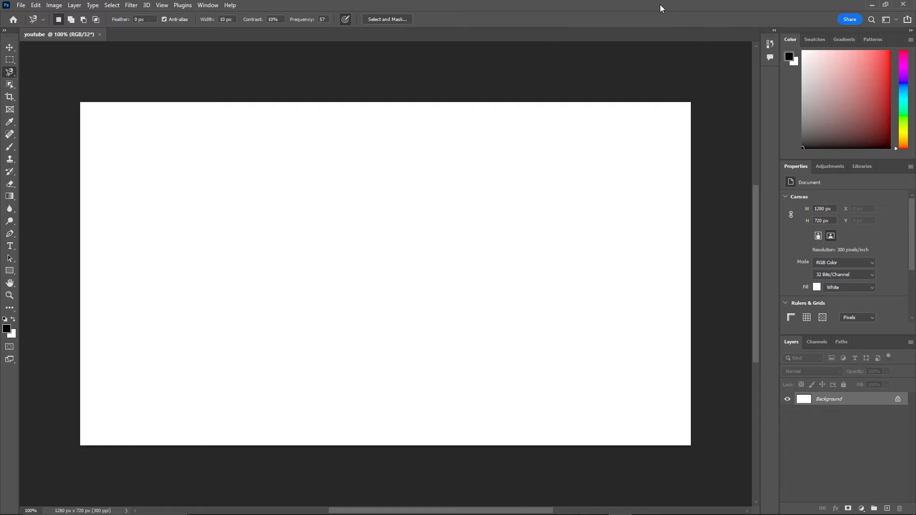
Activate the Lasso tool and place the portrait image "download" from the desktop into the document
right_click(10, 72)
left_click(35, 72)
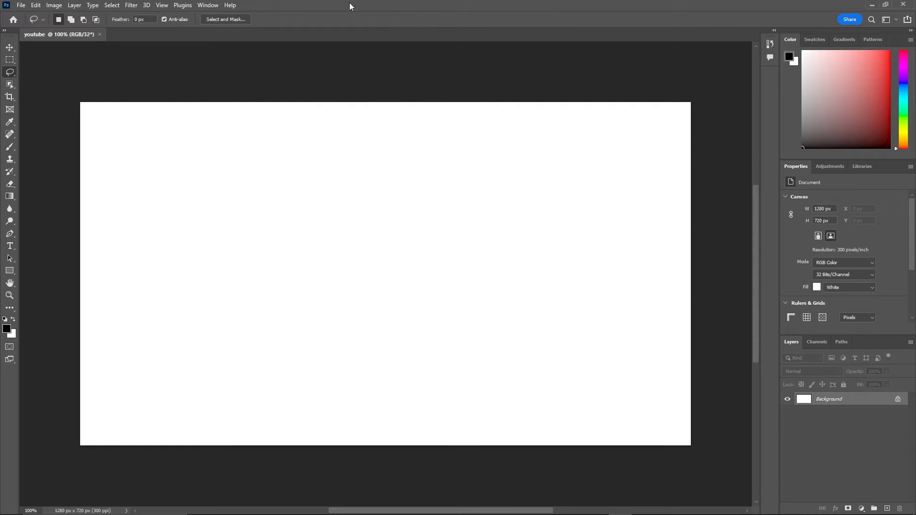
double_click(386, 11)
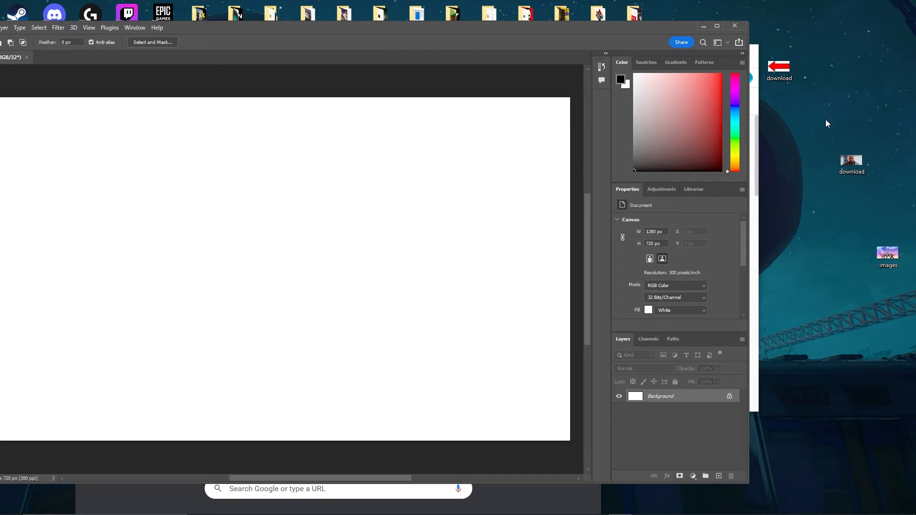
left_click_drag(777, 67, 855, 145)
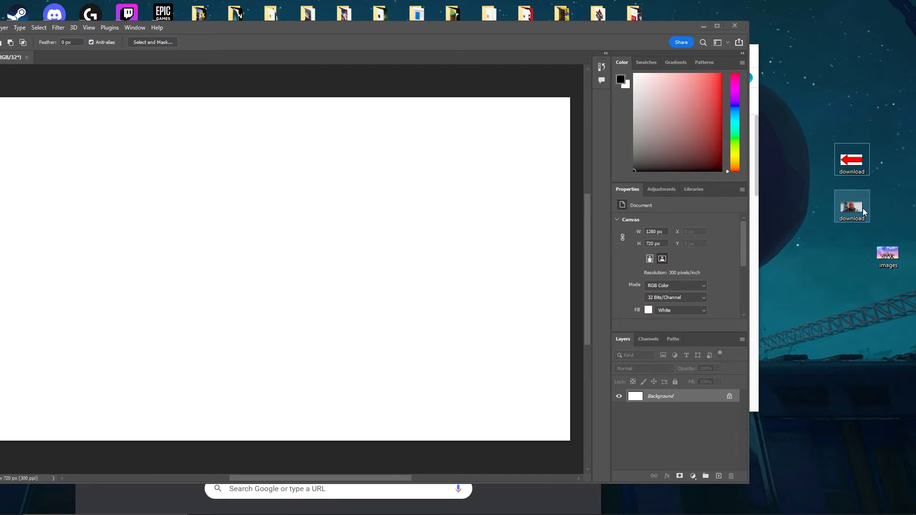
left_click_drag(859, 210, 842, 217)
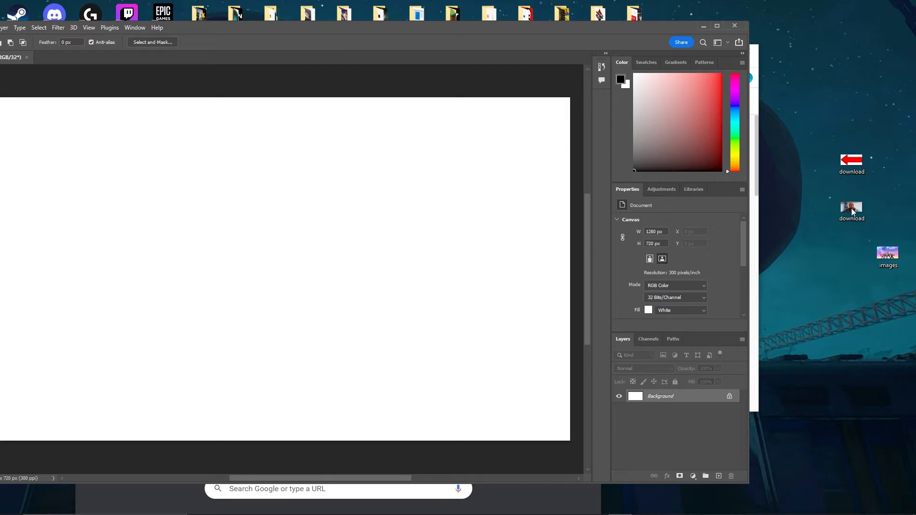
left_click_drag(853, 206, 850, 210)
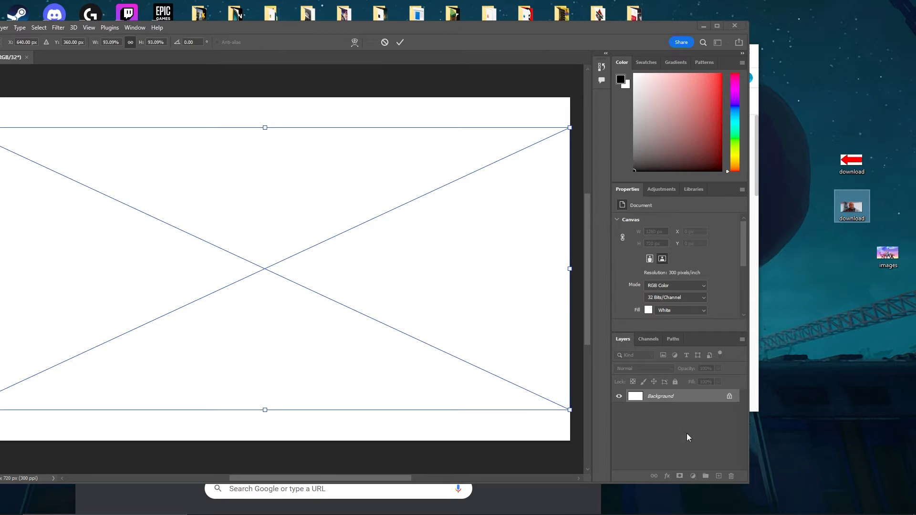
left_click_drag(377, 26, 493, 1)
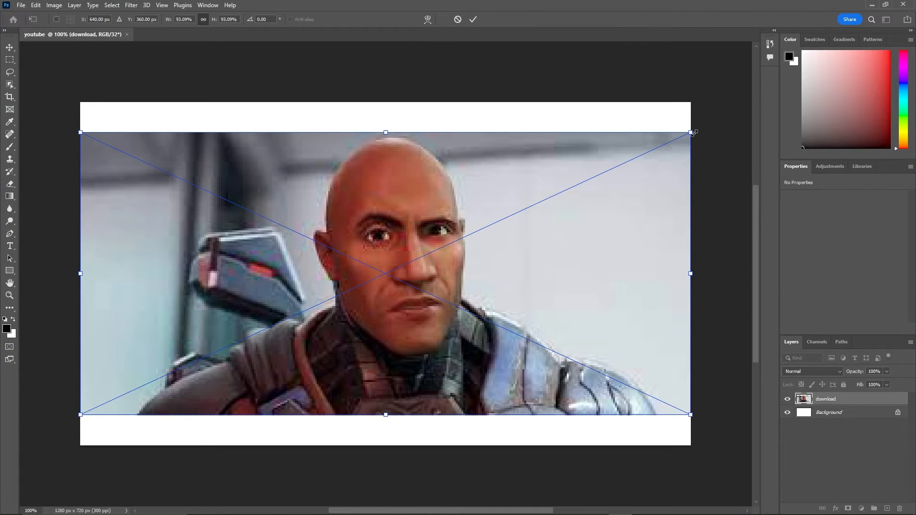
Scale the placed portrait image to about 114% and position it so it covers the whole canvas
left_click_drag(692, 133, 751, 104)
left_click_drag(652, 174, 583, 208)
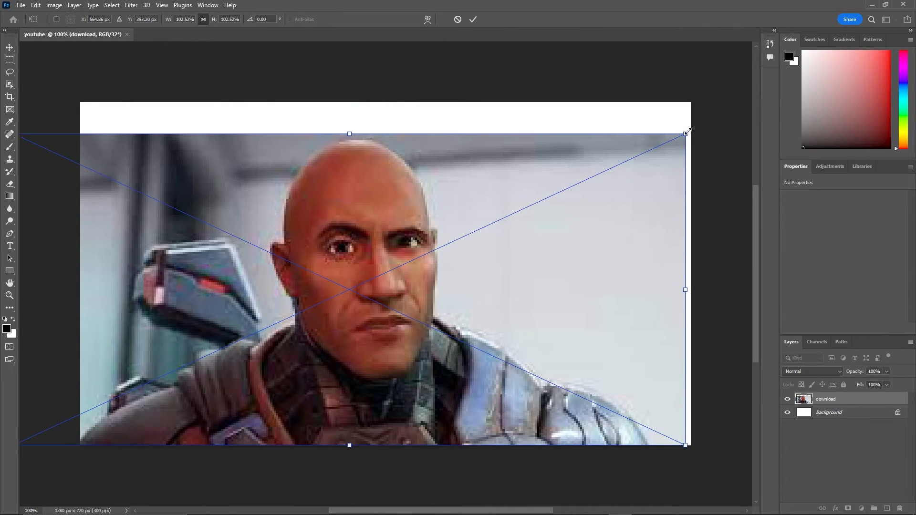
left_click_drag(688, 131, 726, 114)
mouse_move(642, 190)
left_mouse_down()
mouse_move(657, 171)
mouse_move(650, 193)
mouse_move(646, 186)
left_mouse_up()
left_click_drag(727, 109, 754, 100)
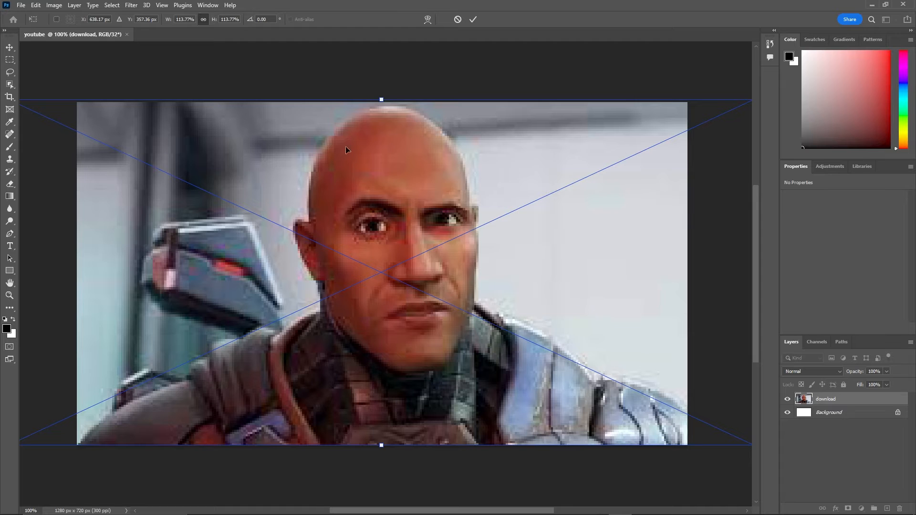
left_click(474, 17)
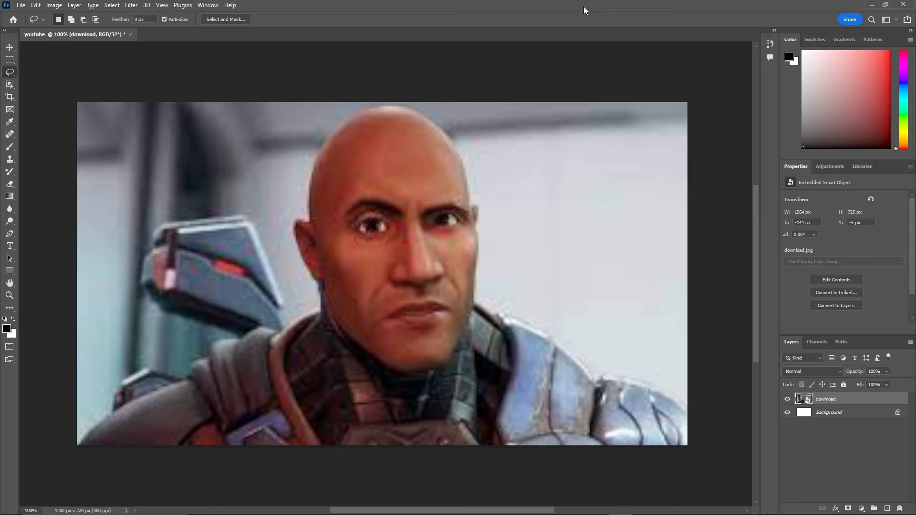
Place the red arrow image "download" from the desktop into the document over the portrait
left_click_drag(583, 7, 462, 45)
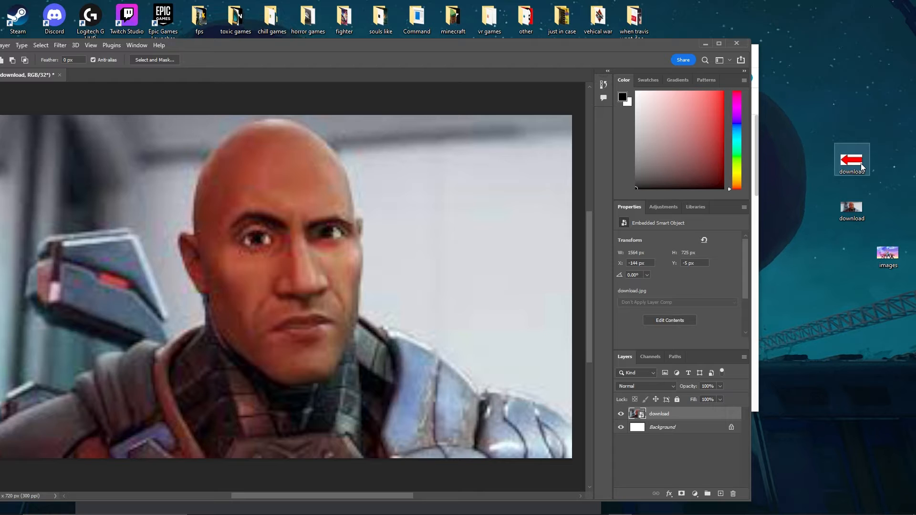
left_click_drag(861, 164, 433, 258)
double_click(429, 48)
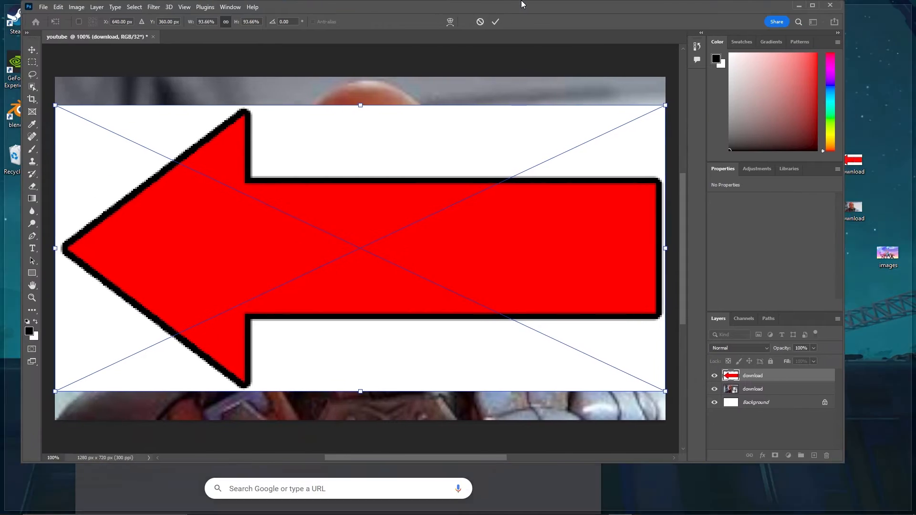
Rotate the arrow image about -0.3°, scale it to about 28.5%, and position it beside the face, pointing at the head
left_click_drag(419, 122, 423, 98)
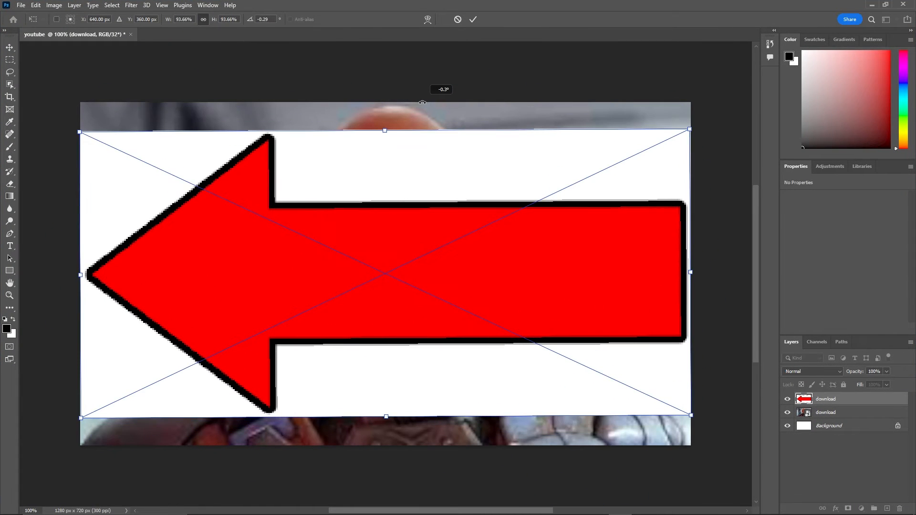
left_click_drag(82, 135, 498, 352)
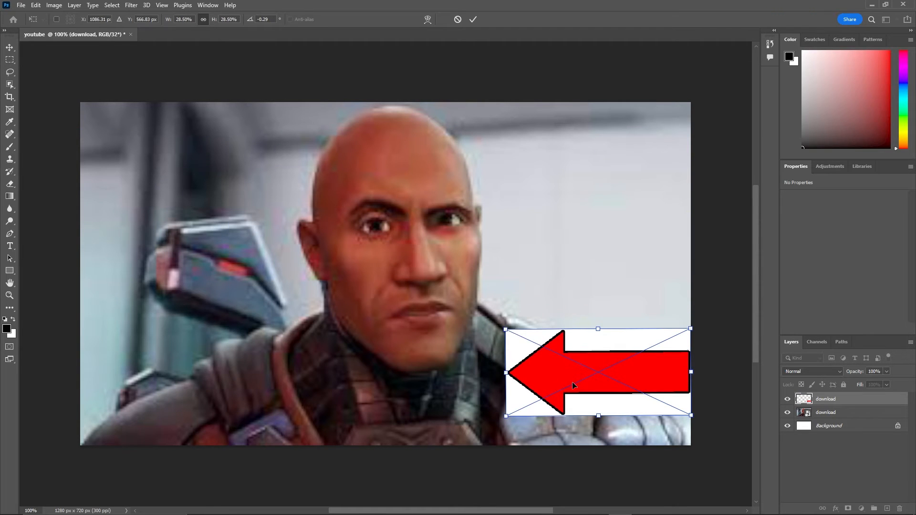
left_click_drag(572, 385, 569, 238)
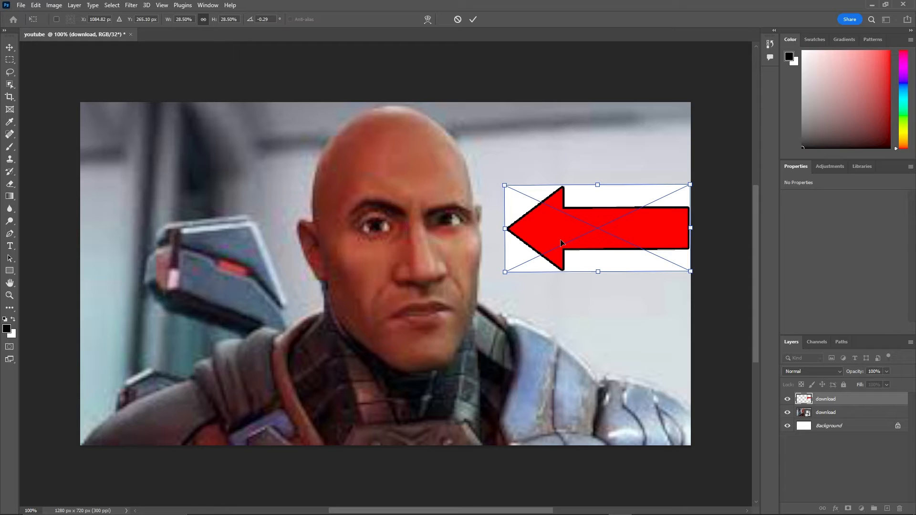
left_click(474, 19)
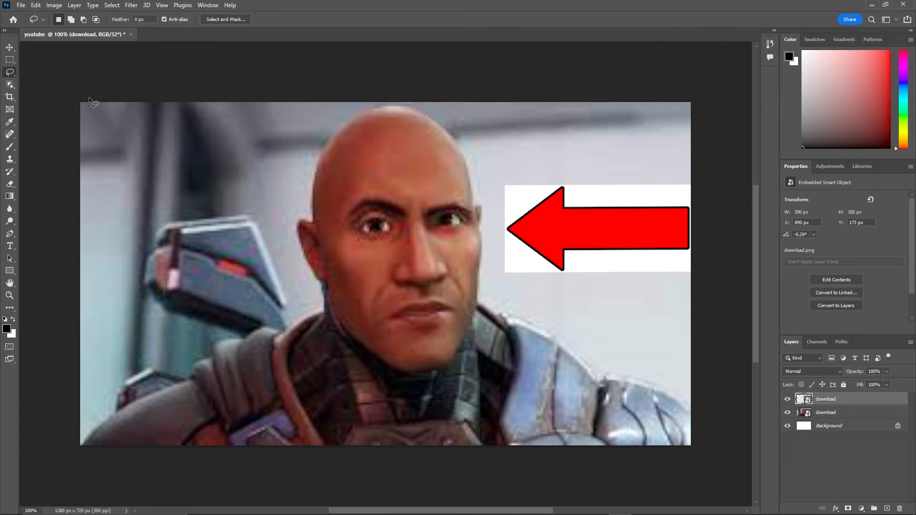
Try to trace the red arrow with the Magnetic Lasso tool
right_click(10, 72)
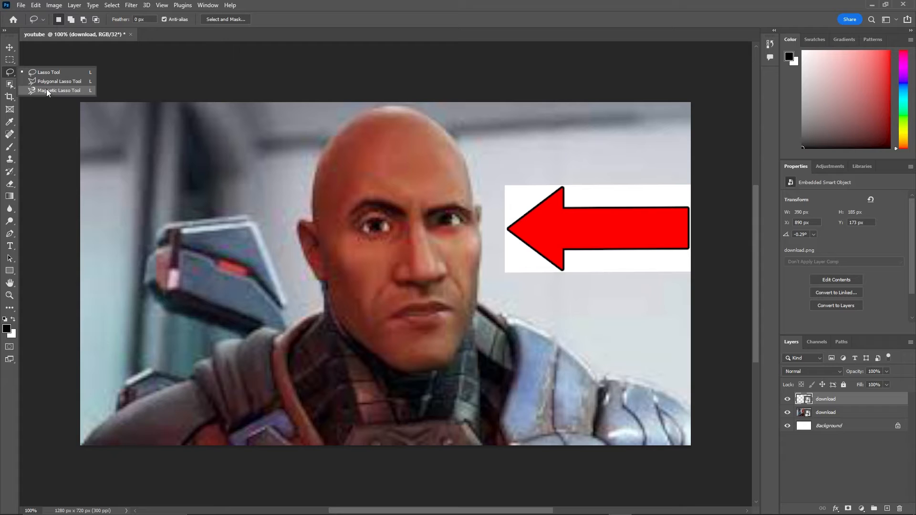
right_click(27, 62)
left_click(34, 53)
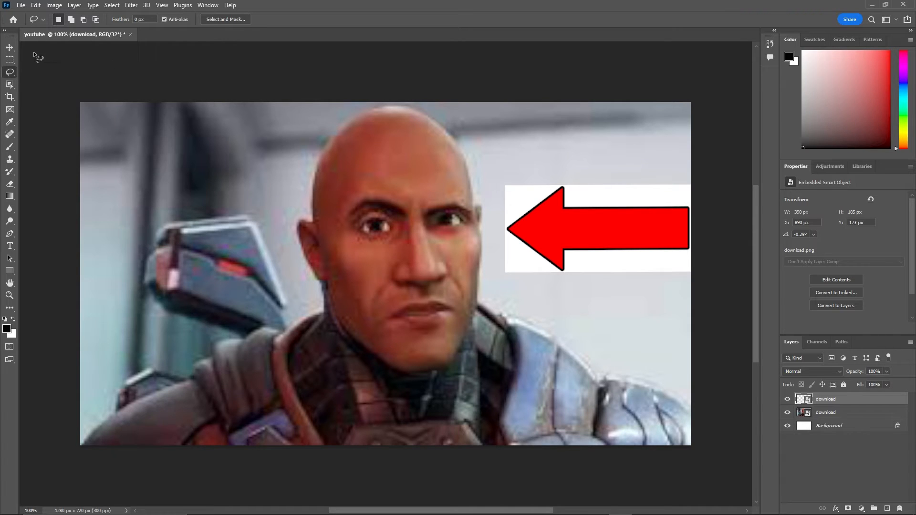
right_click(13, 74)
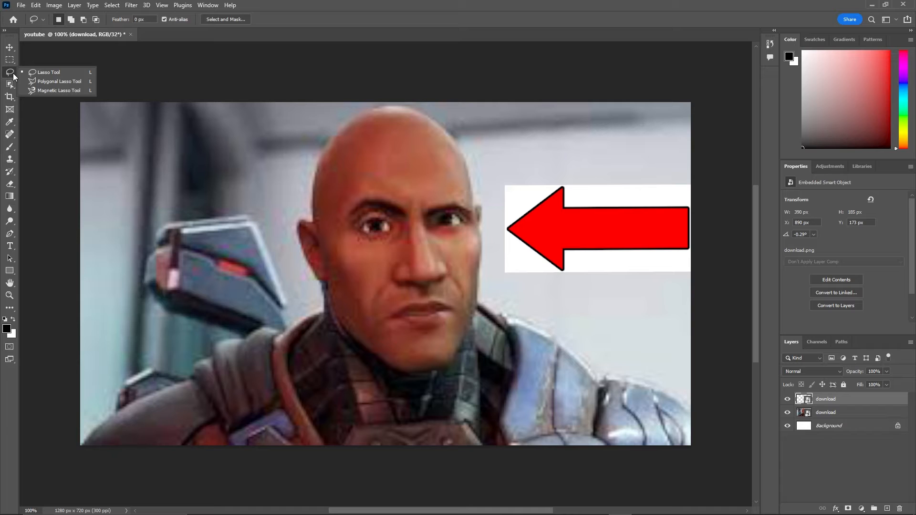
left_click(46, 91)
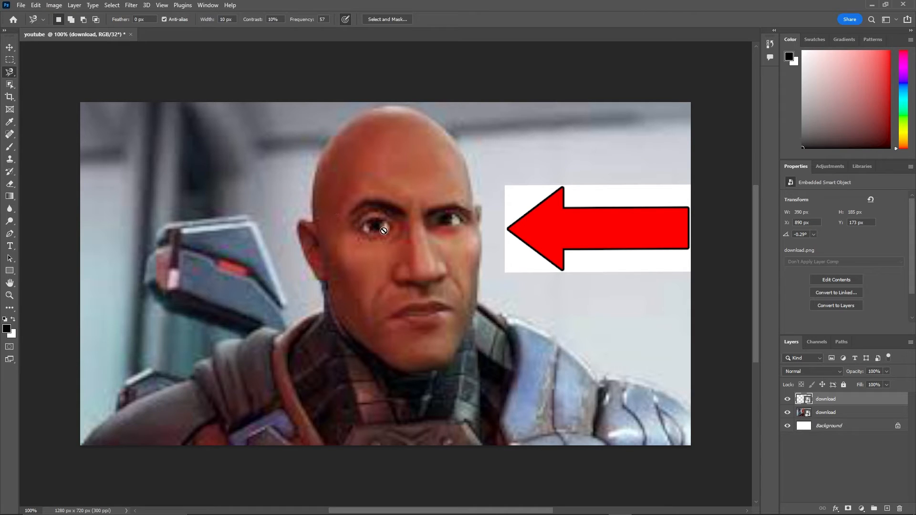
left_click(558, 251)
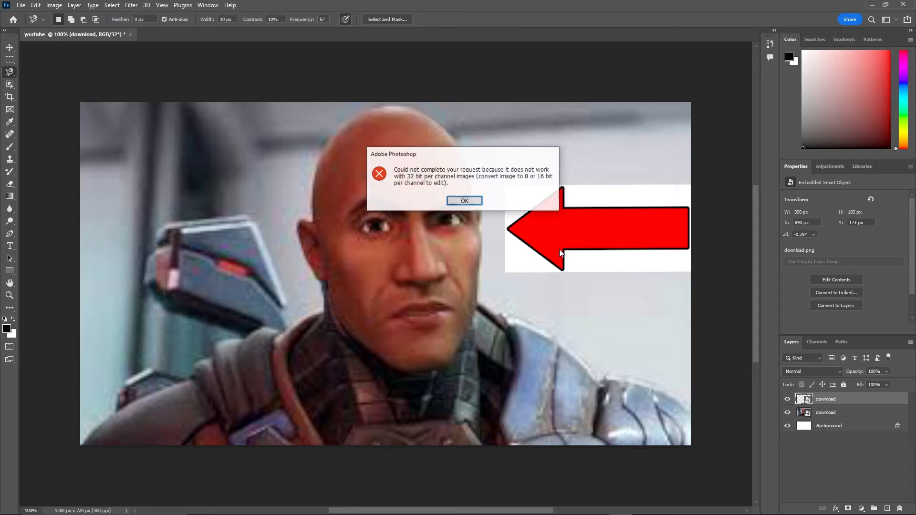
left_click(465, 200)
Try outlining the red arrow freehand with the Lasso tool, and clear the selection
right_click(10, 72)
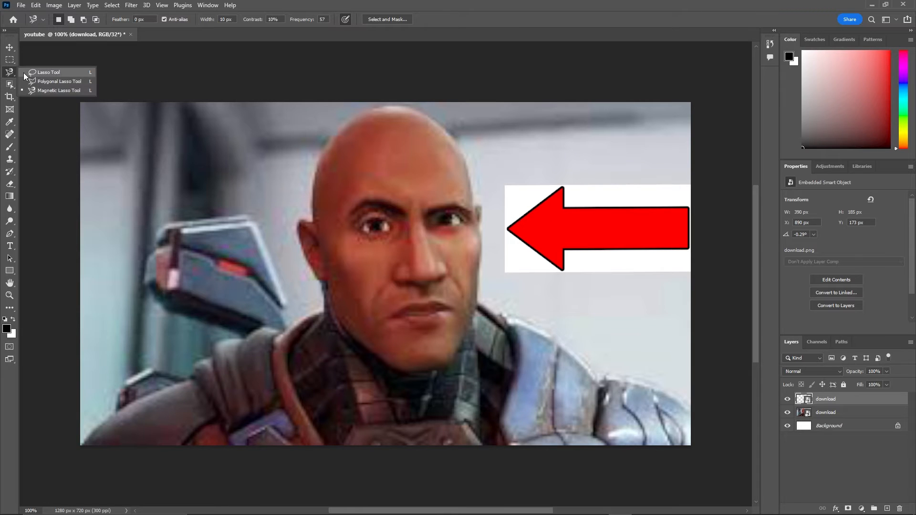
left_click(43, 73)
mouse_move(564, 186)
left_mouse_down()
mouse_move(564, 206)
mouse_move(575, 210)
left_mouse_up()
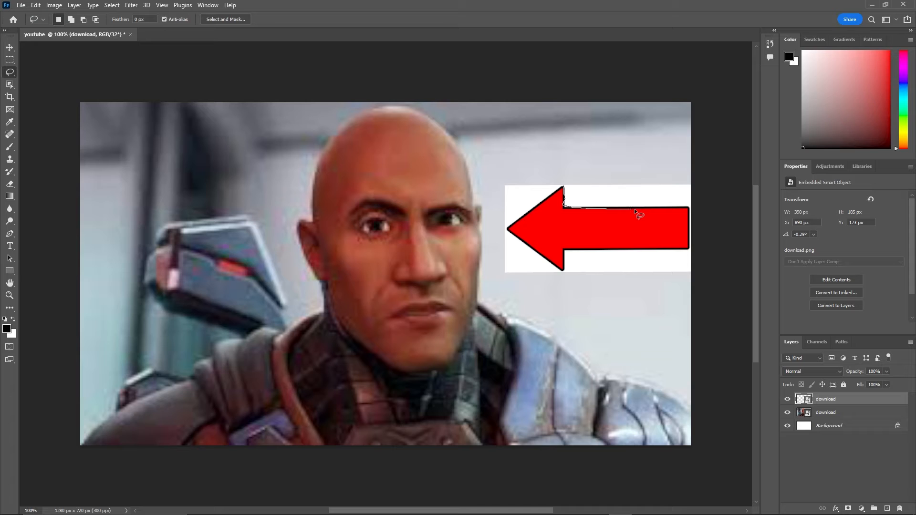
mouse_move(681, 209)
left_mouse_down()
mouse_move(689, 213)
mouse_move(688, 242)
left_mouse_up()
key("alt")
key("ctrl+d")
right_click(626, 171)
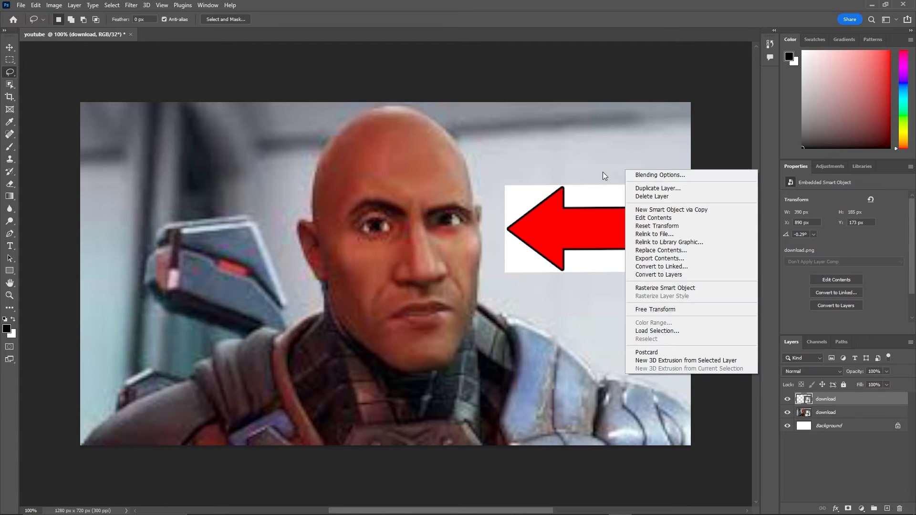
left_click(605, 173)
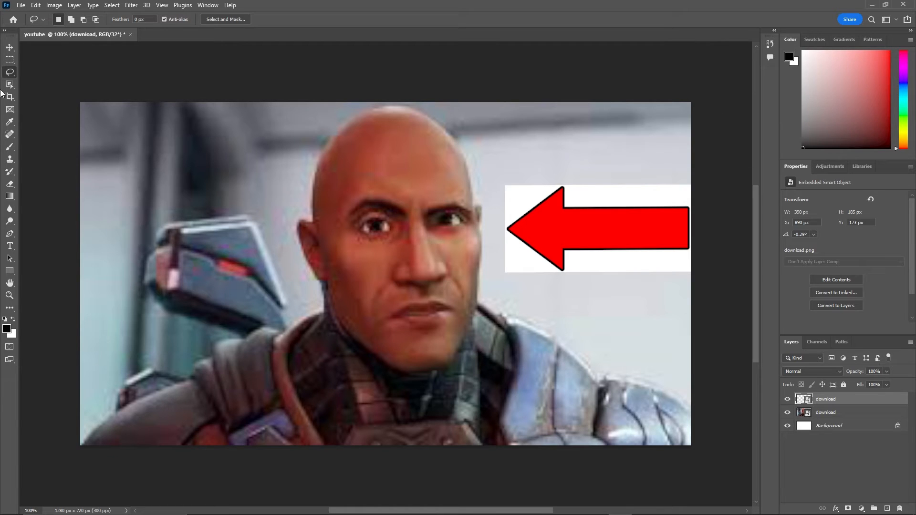
Select the portrait image layer below the arrow and activate the Move tool
left_click(6, 49)
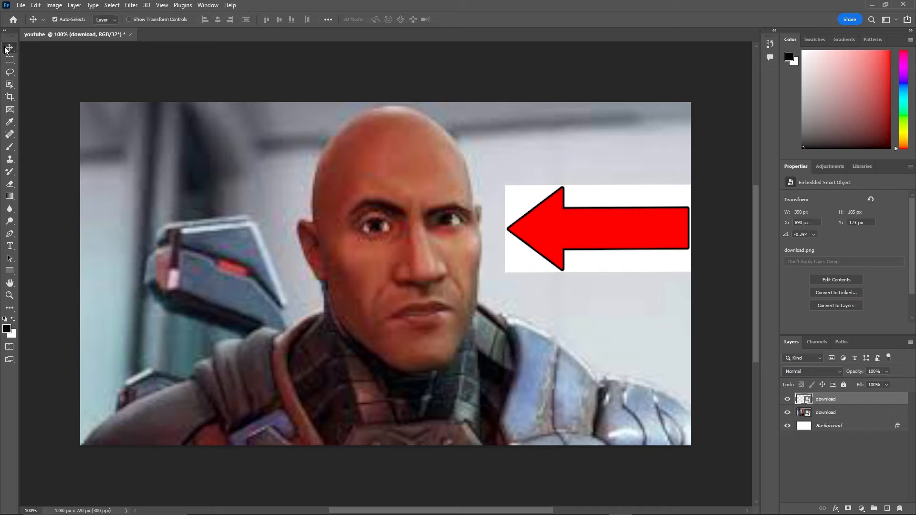
right_click(11, 82)
right_click(11, 74)
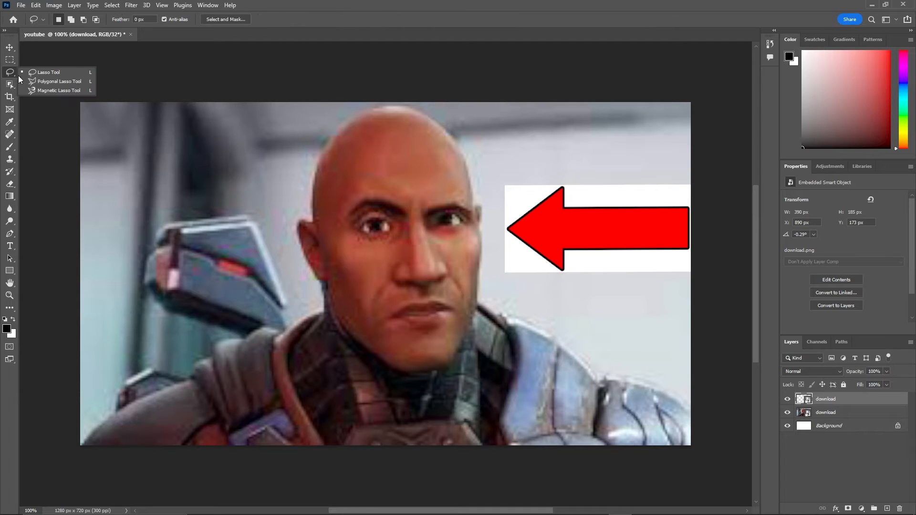
left_click(52, 90)
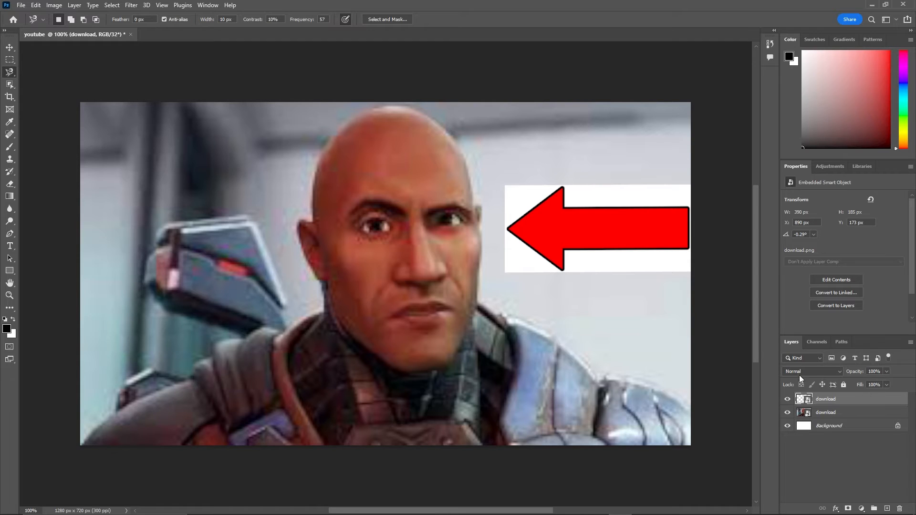
key("alt+bracketleft")
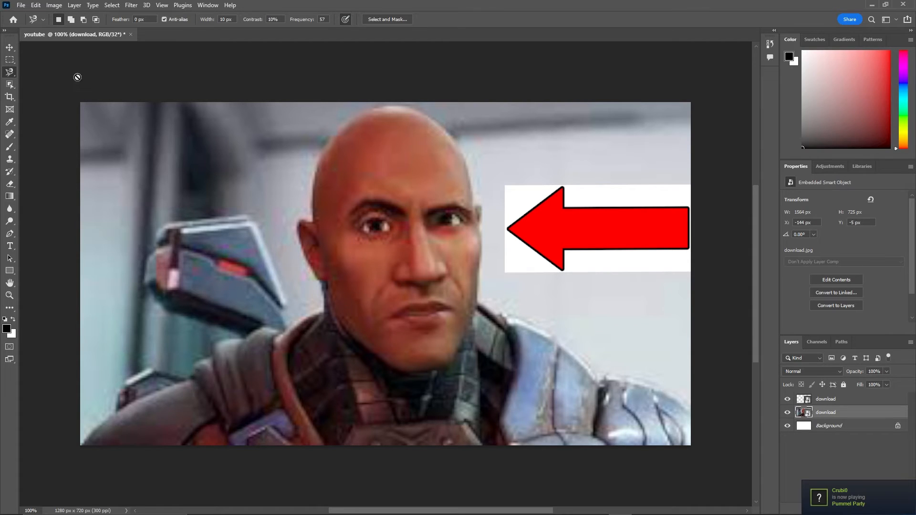
left_click(10, 48)
Switch to the Google Chrome window and maximize it on a new tab page
left_click_drag(570, 5, 535, 380)
left_click(95, 359)
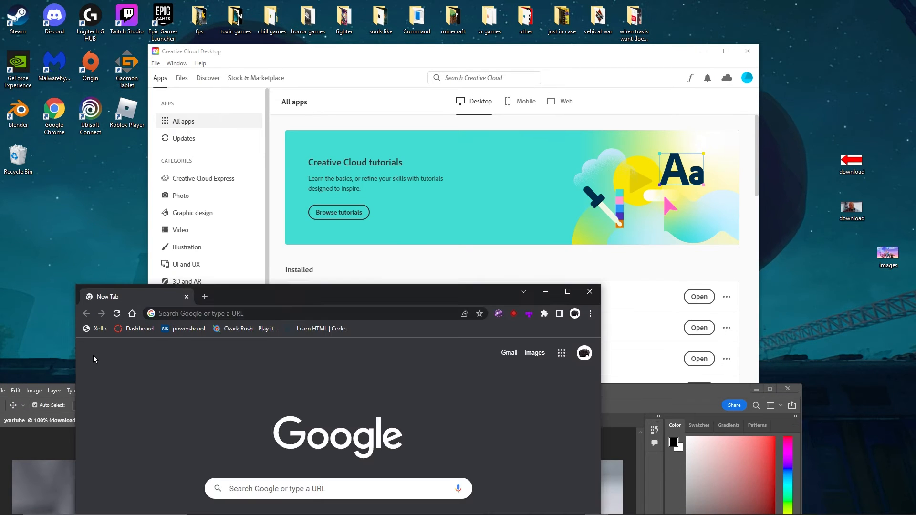
left_click_drag(293, 296, 527, 4)
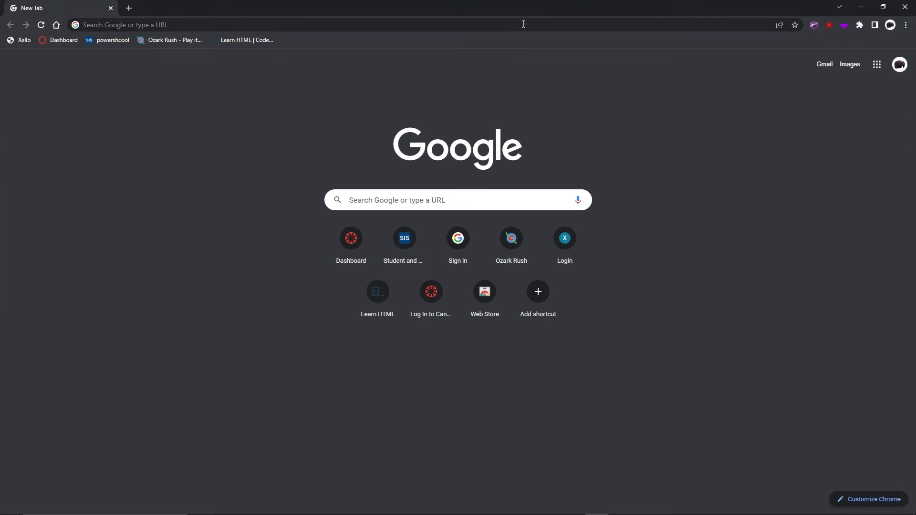
Search Google for "red circle" and show the image results
left_click(523, 24)
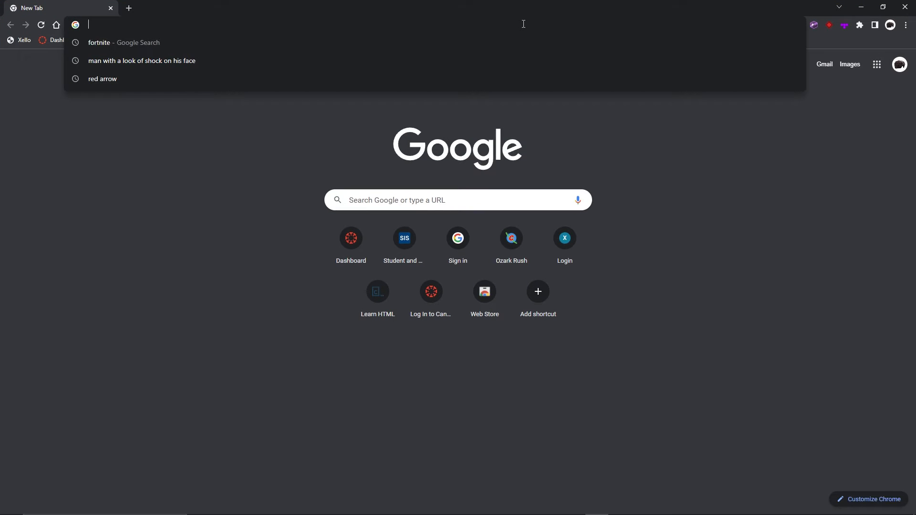
type("red c")
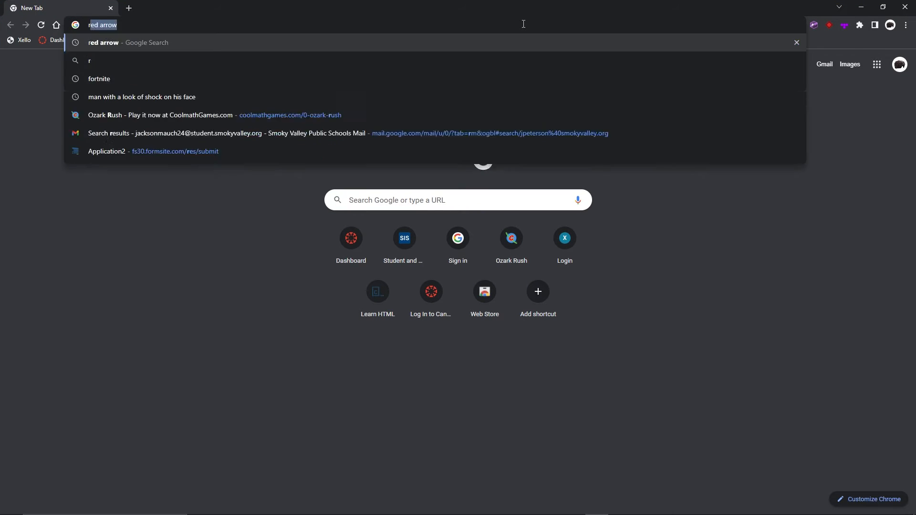
type("ircle")
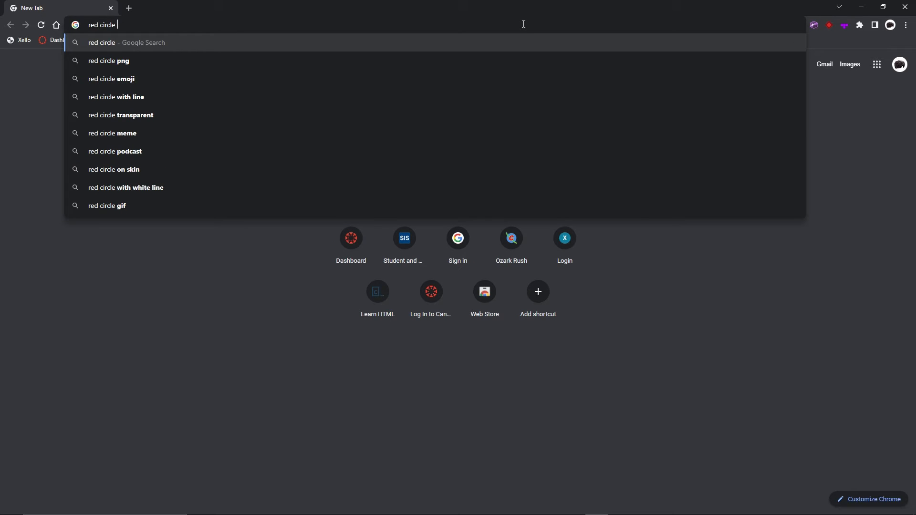
key("Return")
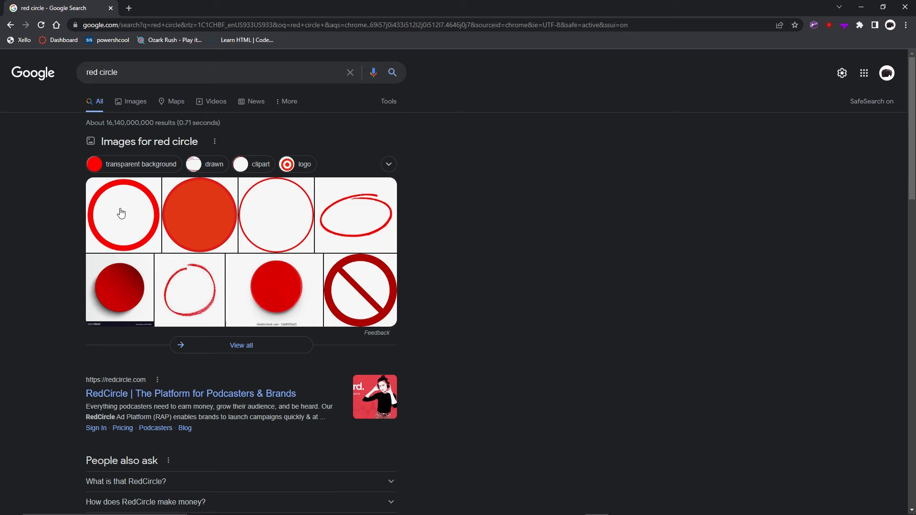
left_click(131, 102)
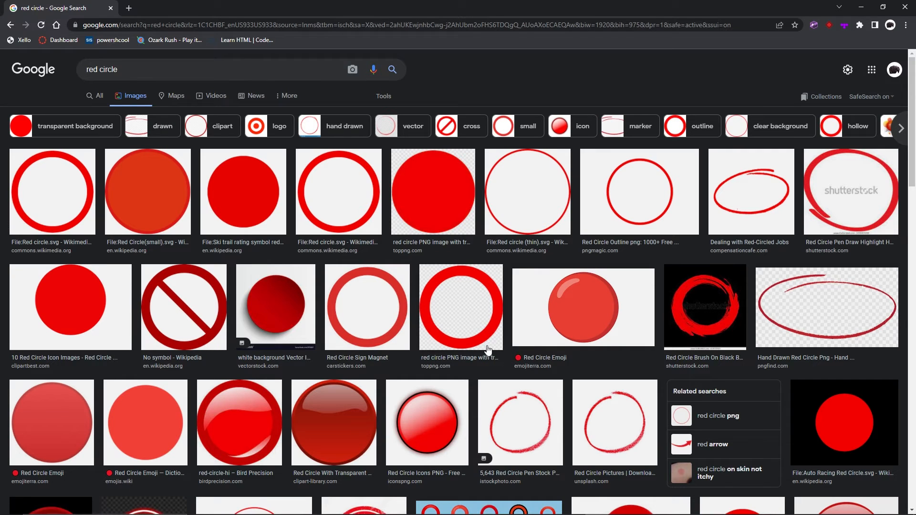
Find the PinClipart "Red Circle Click Bait Clipart" image among the results and open its preview
left_click(21, 136)
scroll(245, 296, "down", 8)
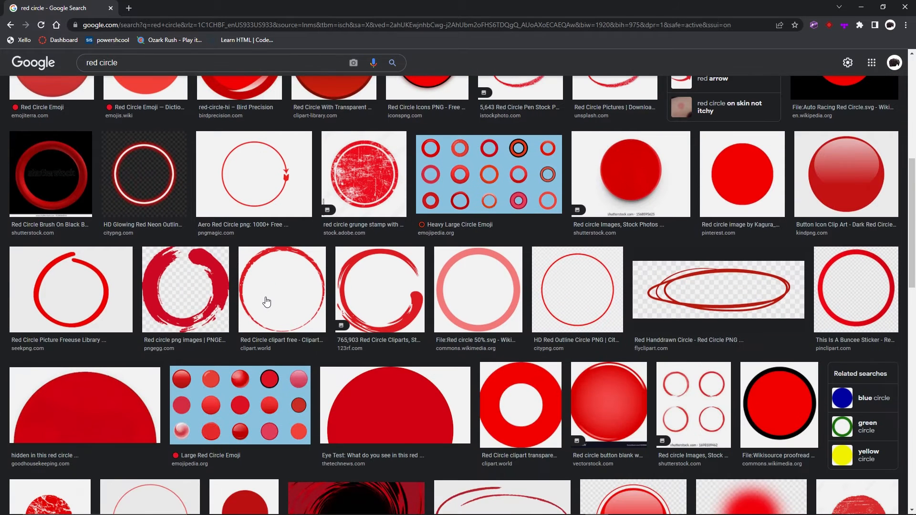
left_click_drag(847, 267, 525, 172)
left_click(856, 285)
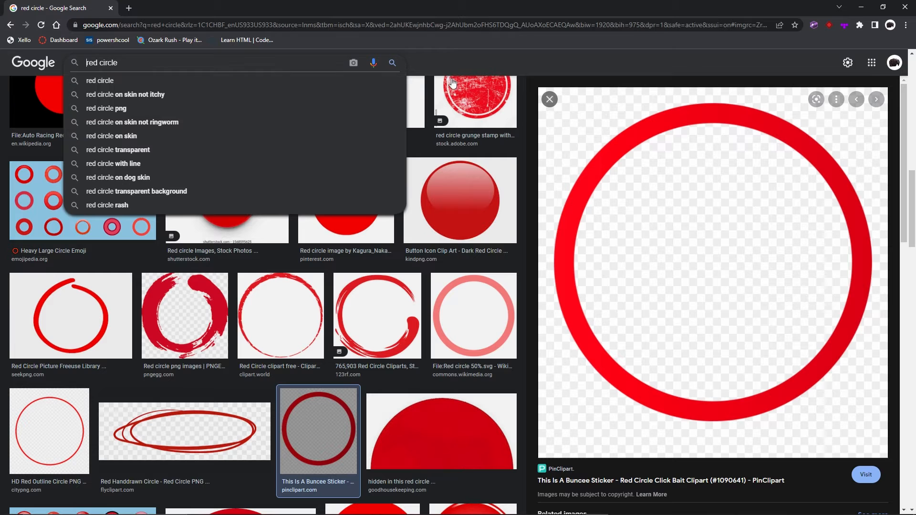
left_click(486, 67)
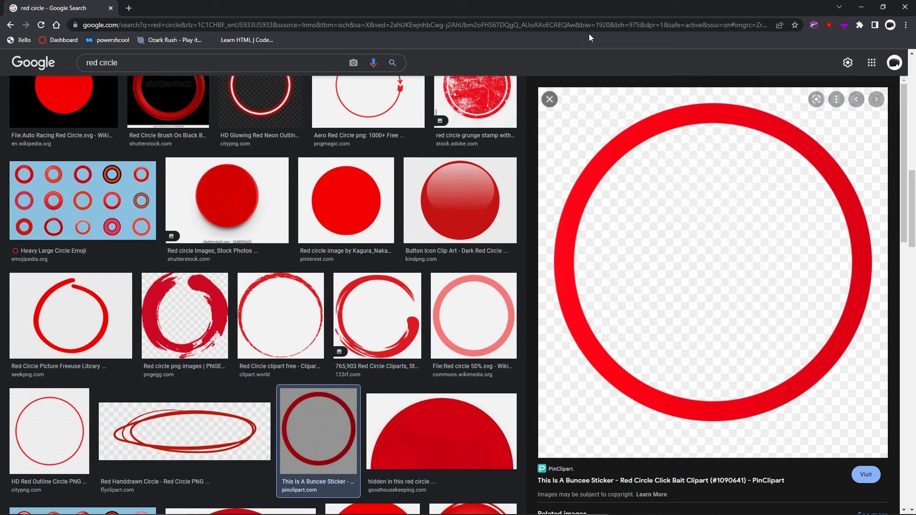
Restore the browser window to a smaller size, save the previewed red circle image to the desktop, and bring the Photoshop window back into view
left_click_drag(589, 8, 504, 41)
left_click_drag(716, 218, 863, 271)
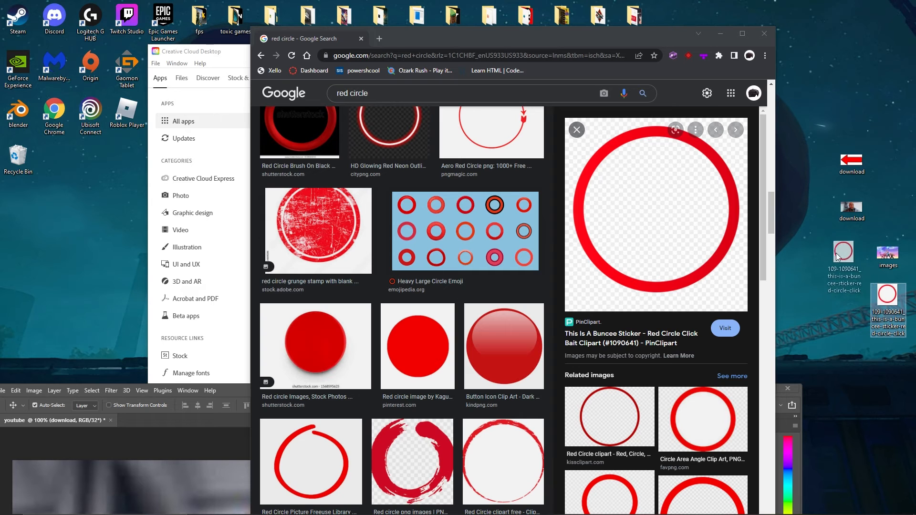
left_click_drag(680, 39, 250, 84)
left_click_drag(669, 386, 709, 21)
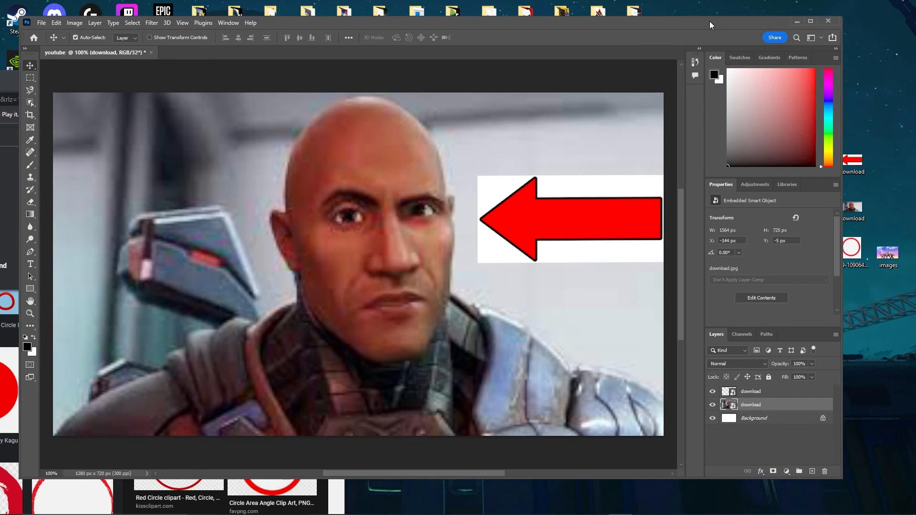
Place the red circle image from the desktop into the document, scale it to 9.21%, and position it over the left side of the face
left_click_drag(857, 260, 374, 242)
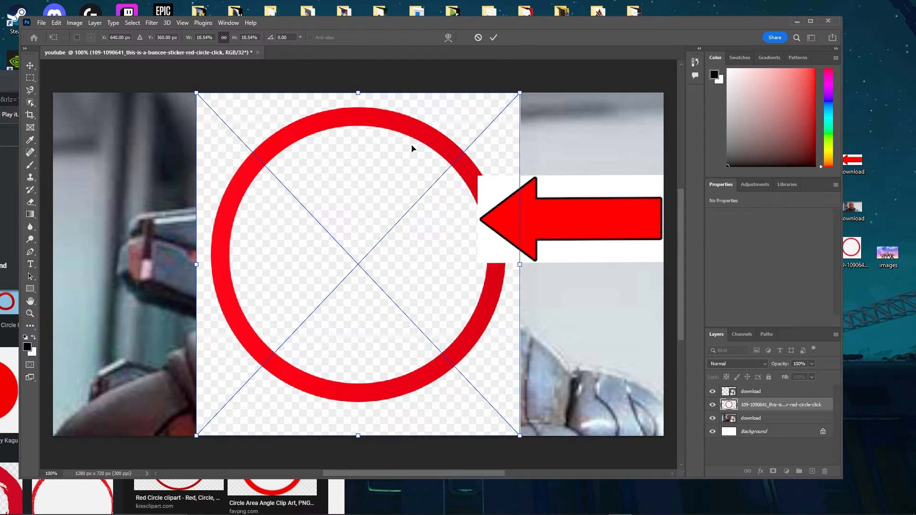
left_click_drag(413, 148, 377, 148)
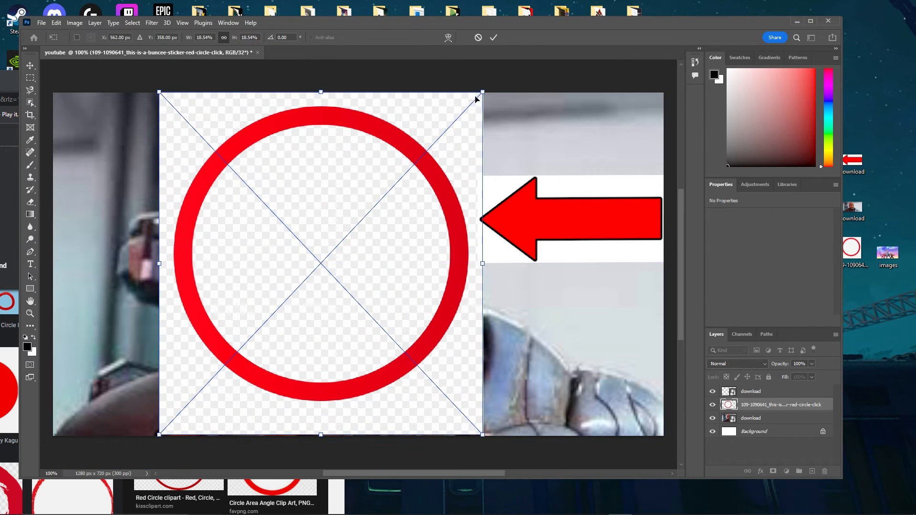
left_click_drag(481, 93, 313, 265)
left_click_drag(287, 343, 325, 215)
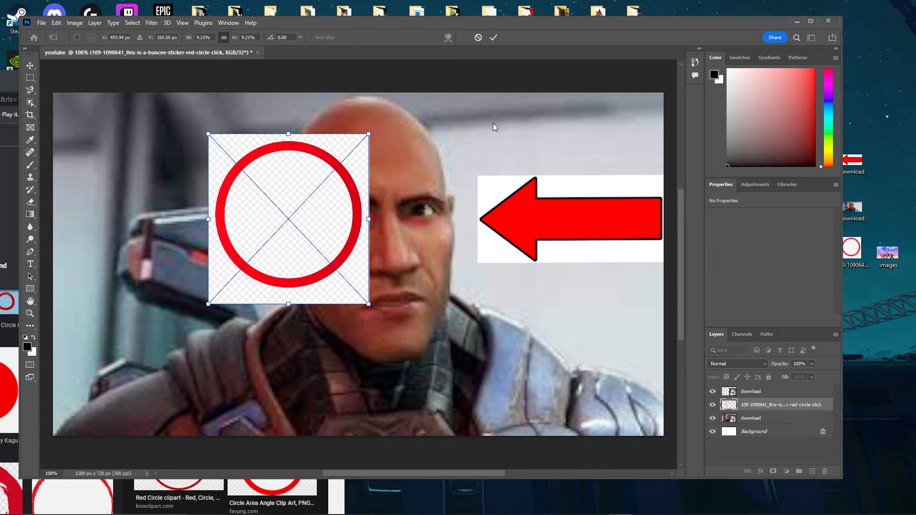
left_click(494, 38)
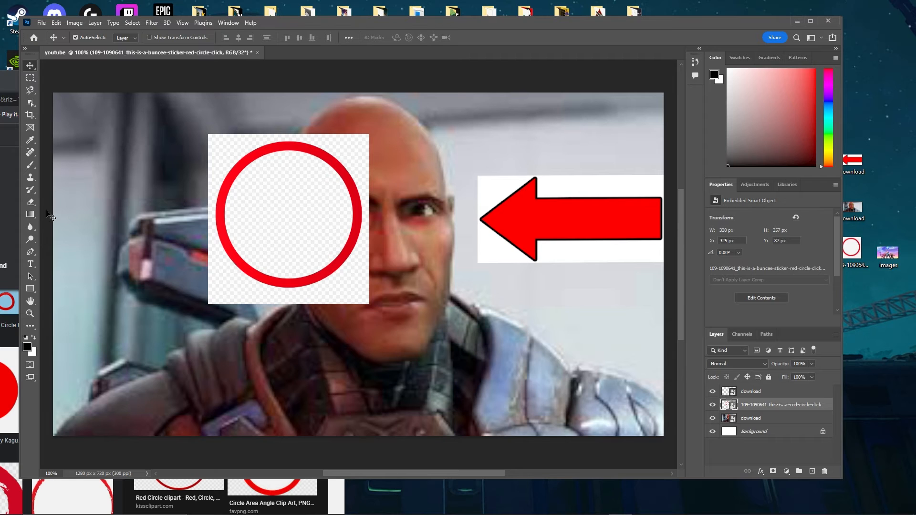
Rasterize the red circle layer and erase a patch of its white background inside the ring with the Eraser
left_click(32, 203)
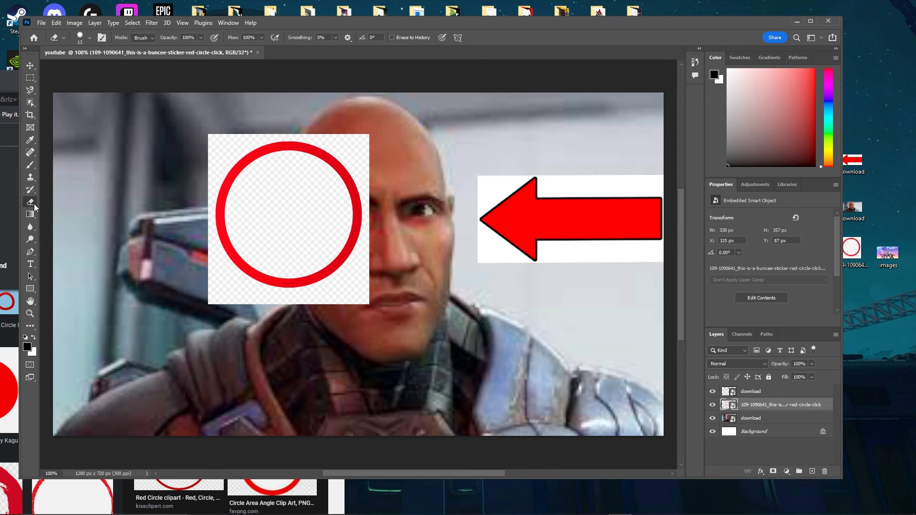
left_click(235, 223)
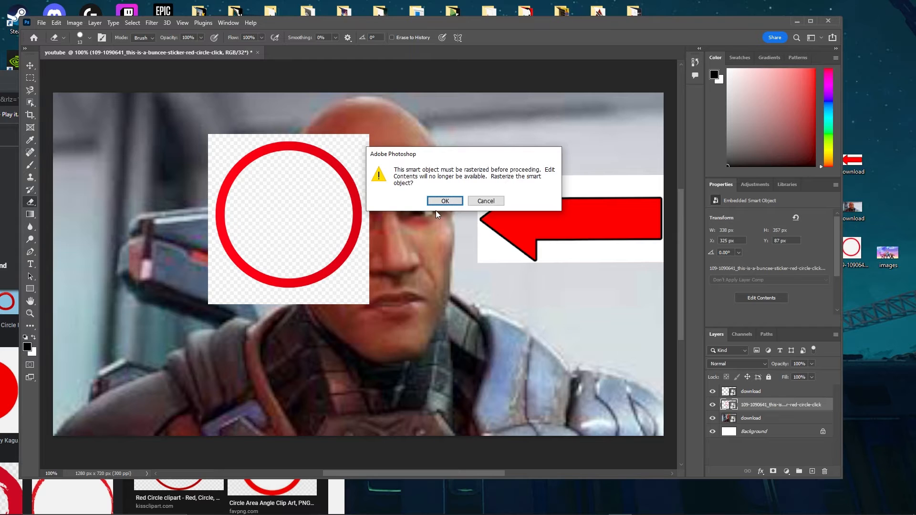
left_click(444, 202)
mouse_move(316, 194)
left_mouse_down()
mouse_move(287, 210)
mouse_move(305, 209)
left_mouse_up()
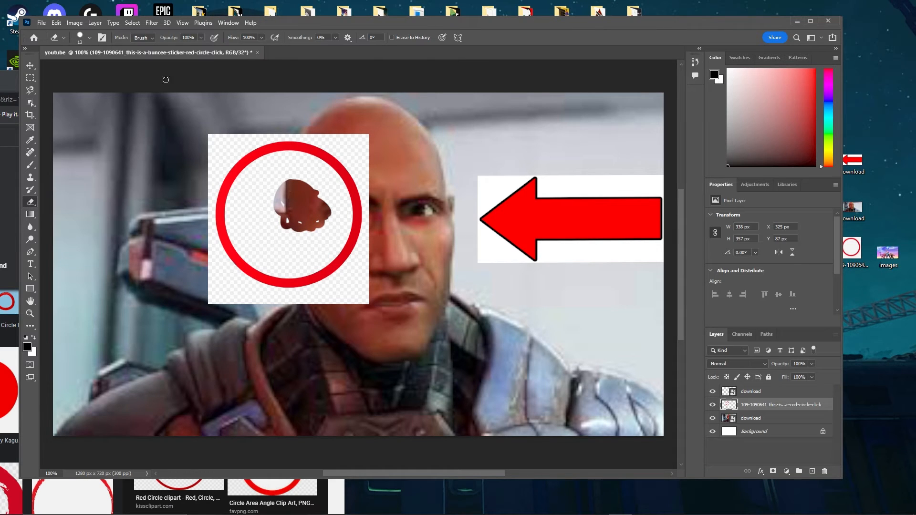
Set the Eraser size to 86 px and erase more of the background inside the ring's upper left area
left_click(89, 37)
left_click_drag(77, 68, 101, 77)
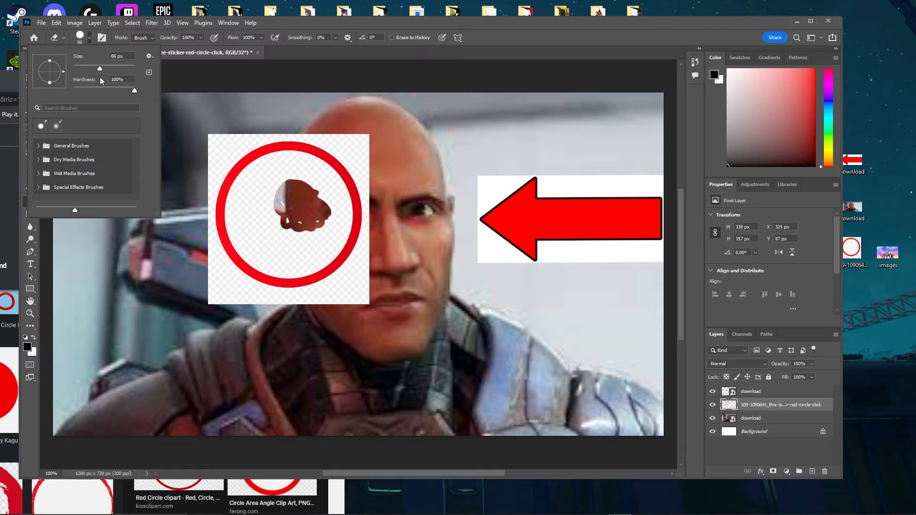
left_click(90, 39)
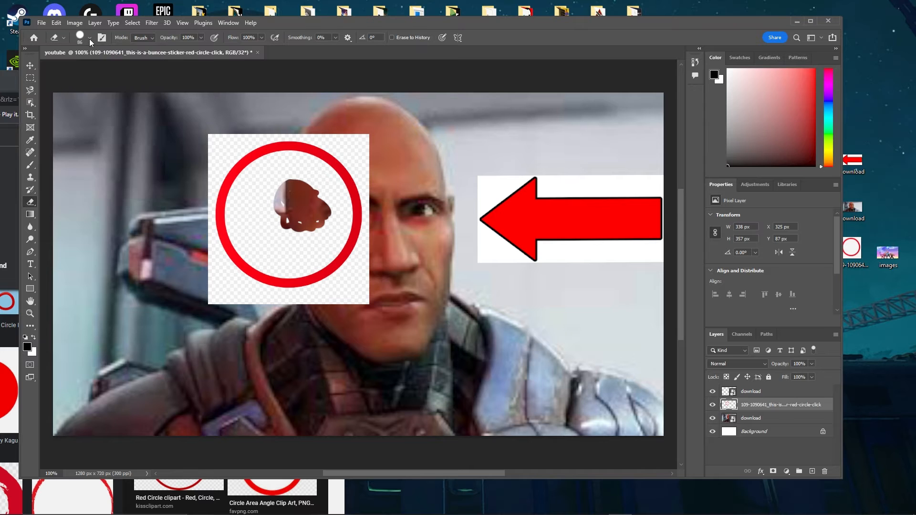
left_click(90, 39)
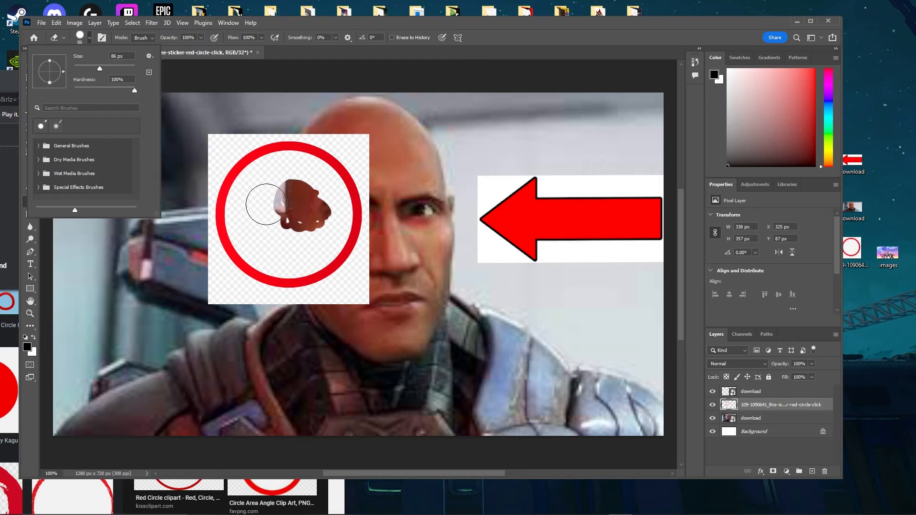
mouse_move(275, 195)
left_mouse_down()
mouse_move(287, 196)
mouse_move(295, 173)
mouse_move(276, 168)
mouse_move(263, 181)
mouse_move(267, 170)
mouse_move(249, 168)
left_mouse_up()
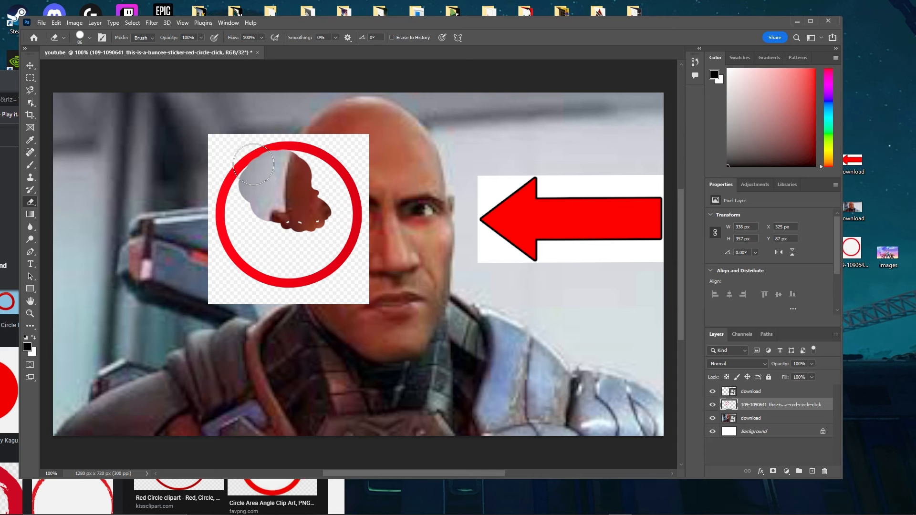
Undo the last eraser stroke and try erasing the background inside the red ring again
key("alt+z")
key("alt+z")
key("ctrl+z")
mouse_move(300, 188)
left_mouse_down()
mouse_move(280, 172)
mouse_move(263, 178)
mouse_move(236, 224)
mouse_move(229, 215)
mouse_move(249, 187)
mouse_move(248, 205)
left_mouse_up()
key("alt+z")
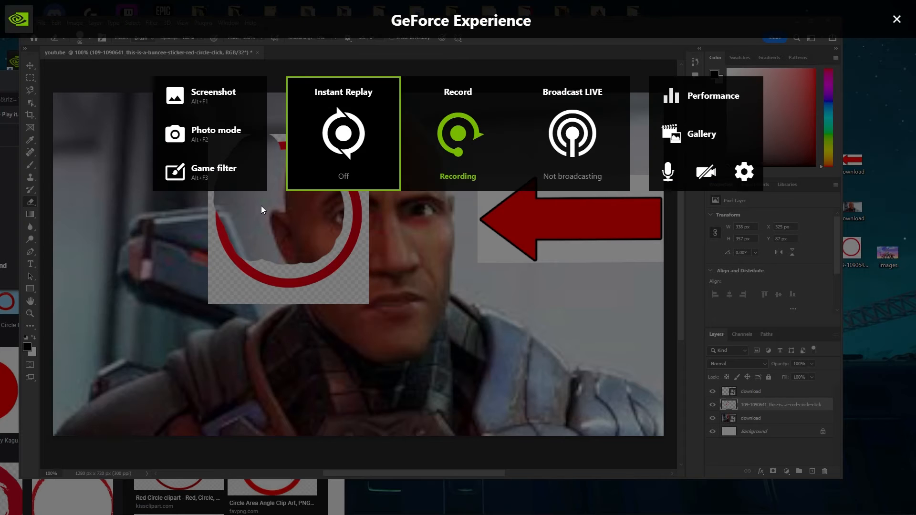
key("alt+z")
Select the portrait layer and try rasterizing its smart object for the Eraser
left_click(261, 205, "ctrl")
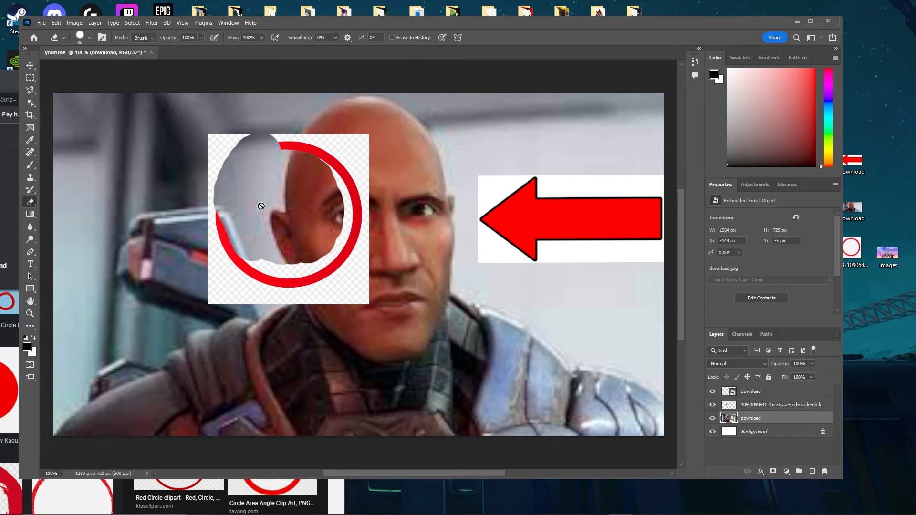
left_click(268, 204)
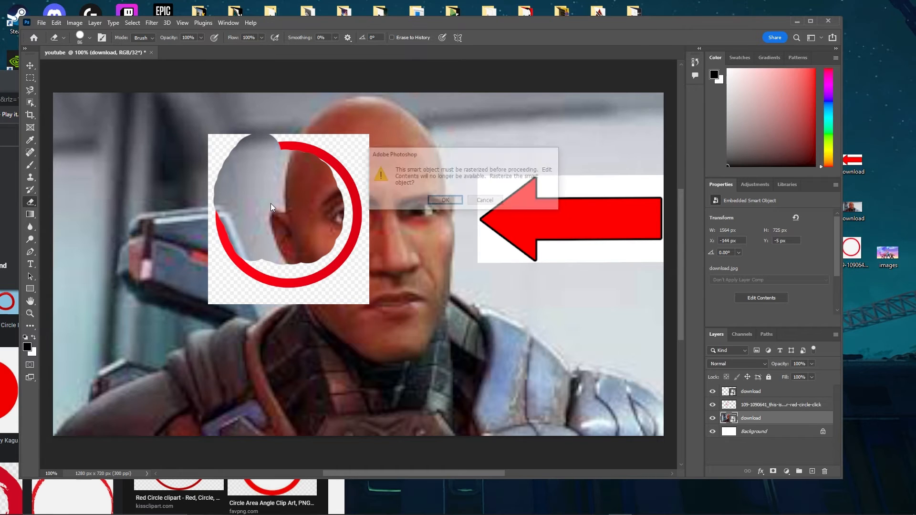
left_click(437, 201)
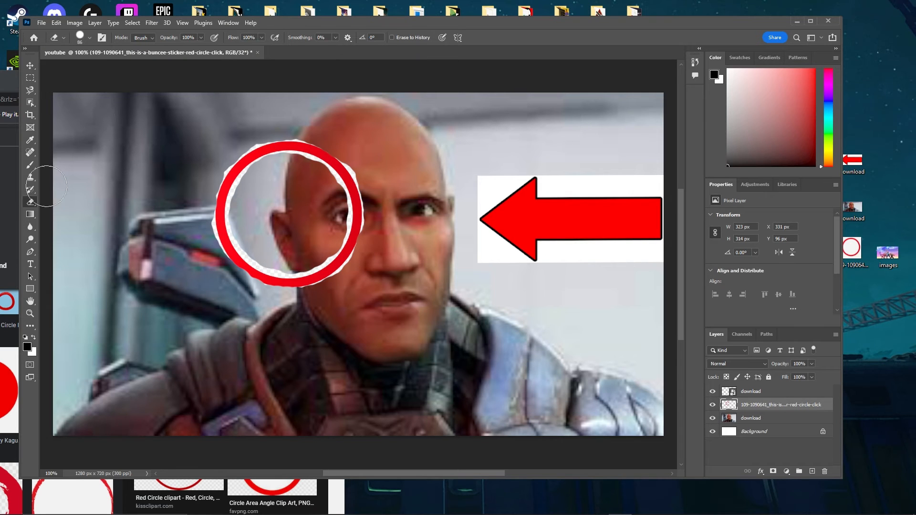
Set the Eraser size to 18 px and erase the white fringe along the ring's upper left inner edge
left_click(90, 38)
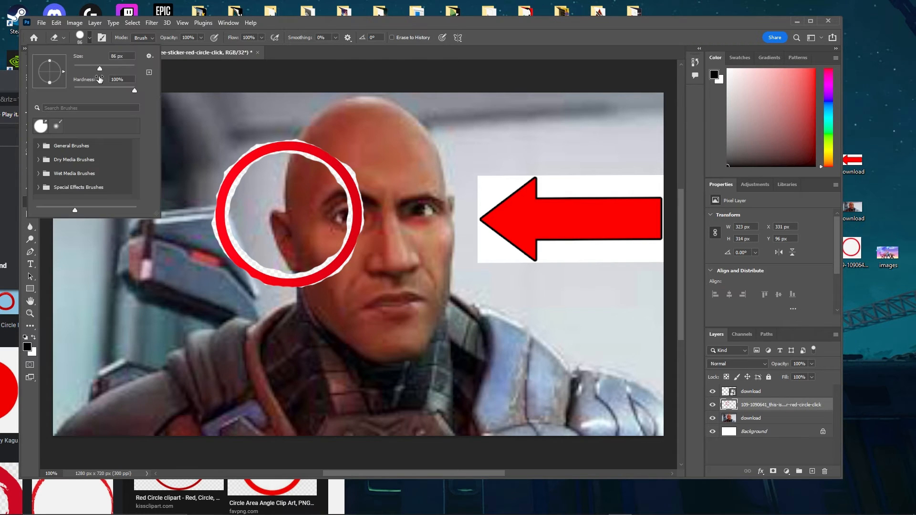
mouse_move(88, 68)
left_mouse_down()
mouse_move(75, 71)
mouse_move(139, 67)
mouse_move(79, 75)
left_mouse_up()
left_click(261, 175)
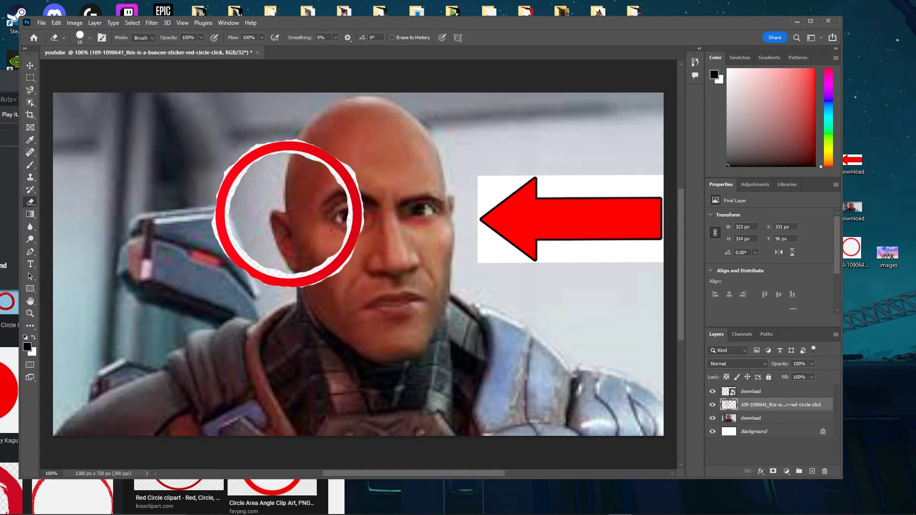
scroll(251, 182, "up", 5)
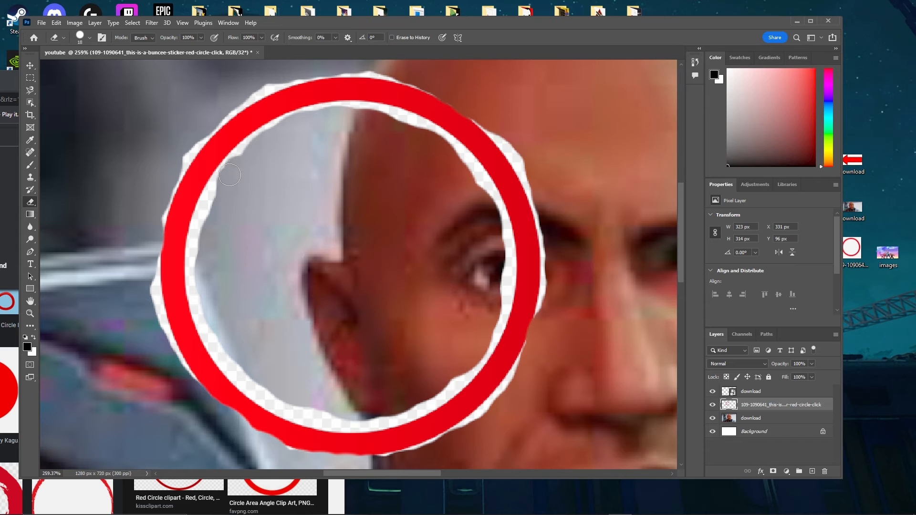
mouse_move(227, 176)
left_mouse_down()
mouse_move(206, 225)
mouse_move(212, 204)
left_mouse_up()
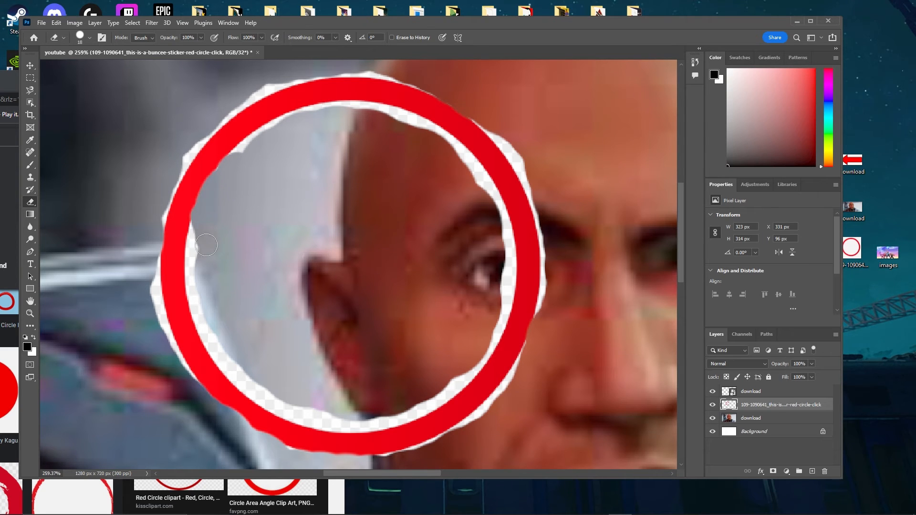
mouse_move(206, 245)
left_mouse_down()
mouse_move(194, 263)
mouse_move(199, 221)
left_mouse_up()
Erase the remaining white fringe around the ring's inner edge, undoing the stroke that cuts into the red
mouse_move(194, 281)
left_mouse_down()
mouse_move(194, 300)
mouse_move(225, 356)
mouse_move(205, 334)
mouse_move(265, 395)
mouse_move(327, 419)
mouse_move(413, 404)
mouse_move(215, 370)
mouse_move(206, 331)
left_mouse_up()
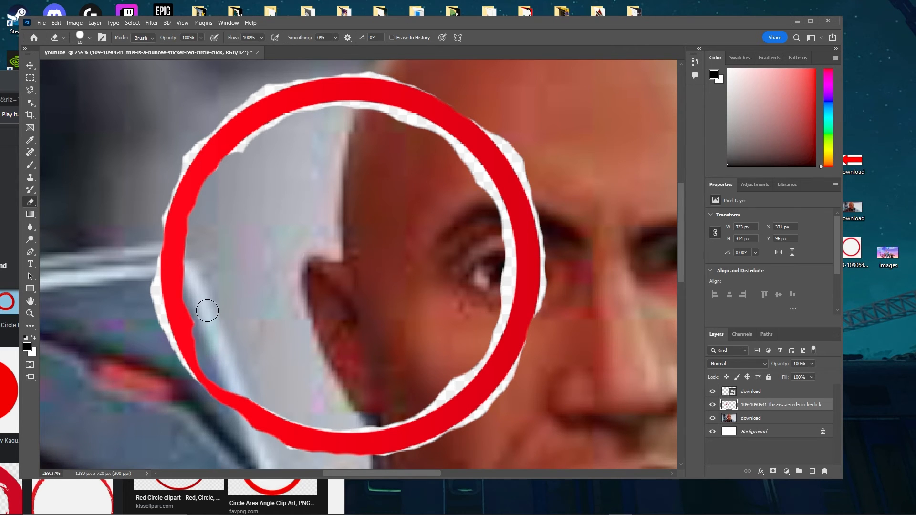
key("ctrl+z")
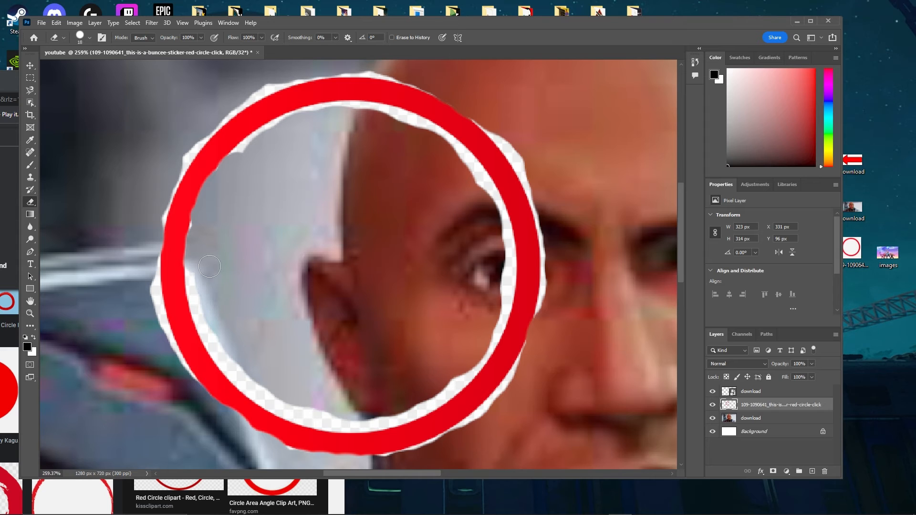
mouse_move(221, 297)
left_mouse_down()
mouse_move(204, 321)
mouse_move(233, 364)
mouse_move(200, 321)
mouse_move(196, 307)
mouse_move(242, 382)
mouse_move(267, 400)
mouse_move(359, 428)
mouse_move(425, 403)
mouse_move(483, 353)
mouse_move(510, 251)
mouse_move(477, 172)
mouse_move(425, 125)
mouse_move(448, 147)
left_mouse_up()
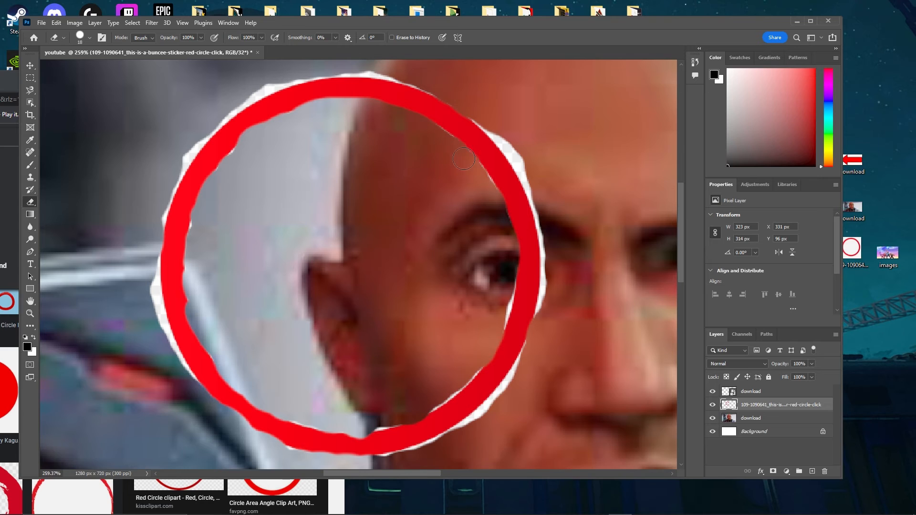
mouse_move(490, 195)
left_mouse_down()
mouse_move(503, 220)
mouse_move(506, 284)
mouse_move(491, 347)
mouse_move(453, 393)
mouse_move(380, 422)
left_mouse_up()
left_click_drag(324, 418, 278, 328)
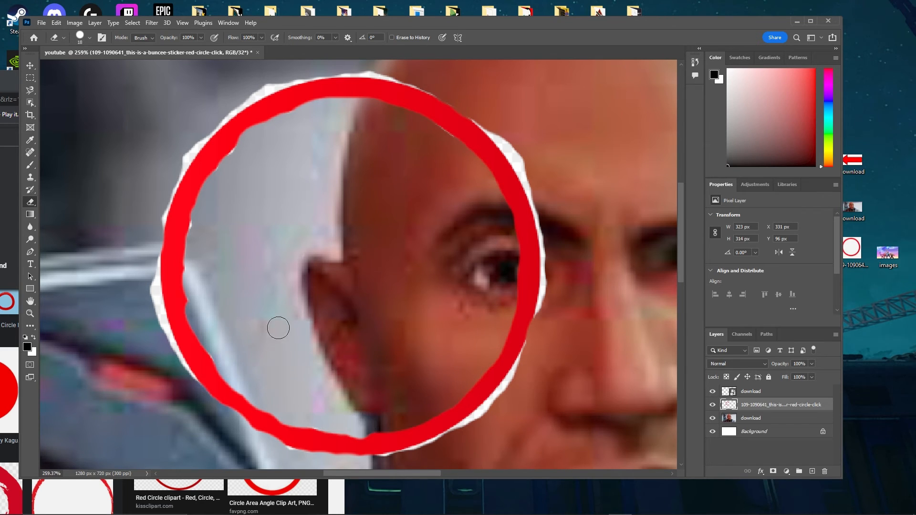
Erase the white fringe around the outer edge of the red ring
mouse_move(272, 85)
left_mouse_down()
mouse_move(214, 110)
mouse_move(209, 118)
mouse_move(229, 106)
mouse_move(215, 127)
mouse_move(232, 112)
mouse_move(177, 165)
mouse_move(157, 213)
mouse_move(144, 287)
mouse_move(184, 384)
mouse_move(146, 295)
left_mouse_up()
mouse_move(141, 259)
left_mouse_down()
mouse_move(159, 335)
mouse_move(189, 386)
mouse_move(155, 307)
left_mouse_up()
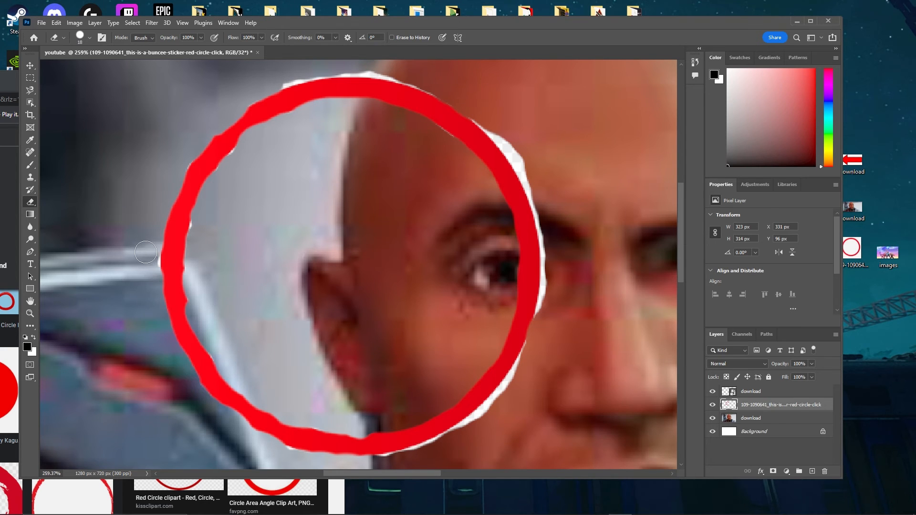
left_click_drag(146, 252, 157, 227)
mouse_move(295, 74)
left_mouse_down()
mouse_move(361, 70)
mouse_move(448, 94)
mouse_move(505, 141)
mouse_move(542, 213)
mouse_move(550, 272)
mouse_move(525, 377)
mouse_move(507, 397)
mouse_move(525, 372)
mouse_move(520, 378)
mouse_move(520, 362)
mouse_move(489, 407)
mouse_move(438, 448)
mouse_move(375, 468)
left_mouse_up()
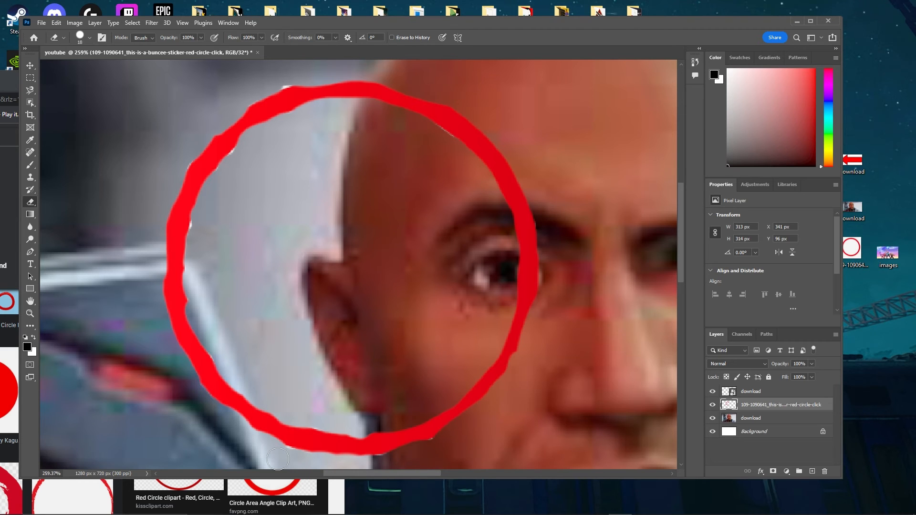
Erase the leftover white fringe along the ring's upper and upper left outer edge
mouse_move(340, 71)
left_mouse_down()
mouse_move(266, 85)
mouse_move(278, 85)
mouse_move(187, 133)
mouse_move(175, 172)
left_mouse_up()
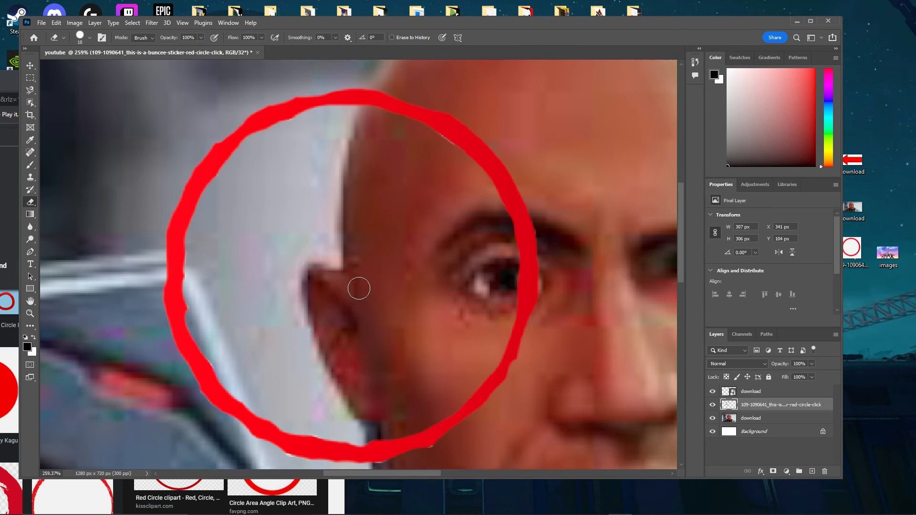
scroll(444, 363, "down", 3)
scroll(444, 362, "down", 2)
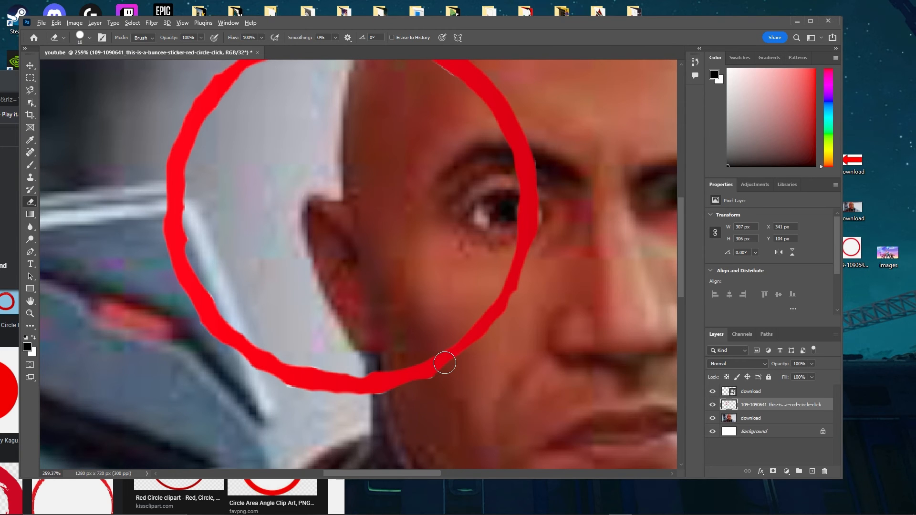
scroll(445, 363, "down", 6)
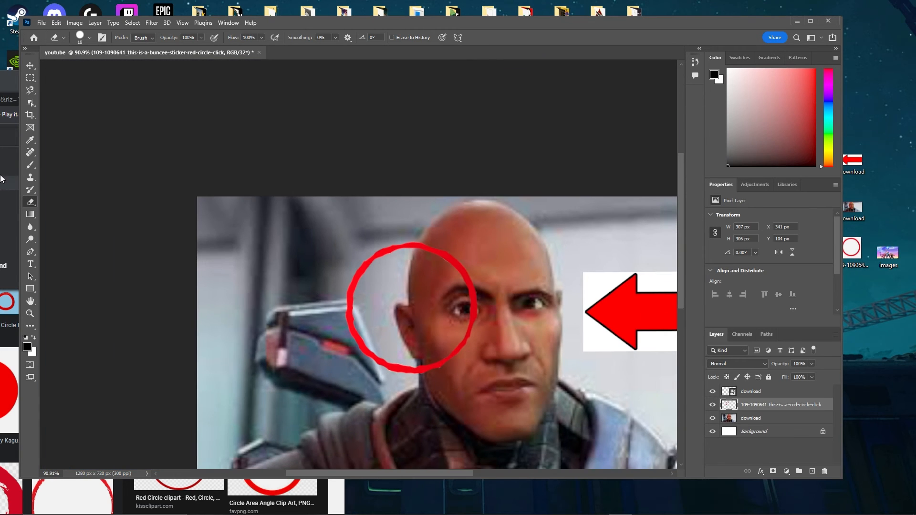
Move the red ring over the man's face to X 556 px, Y 93 px, shifting the portrait slightly toward the arrow
left_click(30, 66)
left_click_drag(416, 300, 561, 298)
left_click(768, 405)
left_click_drag(573, 310, 563, 278)
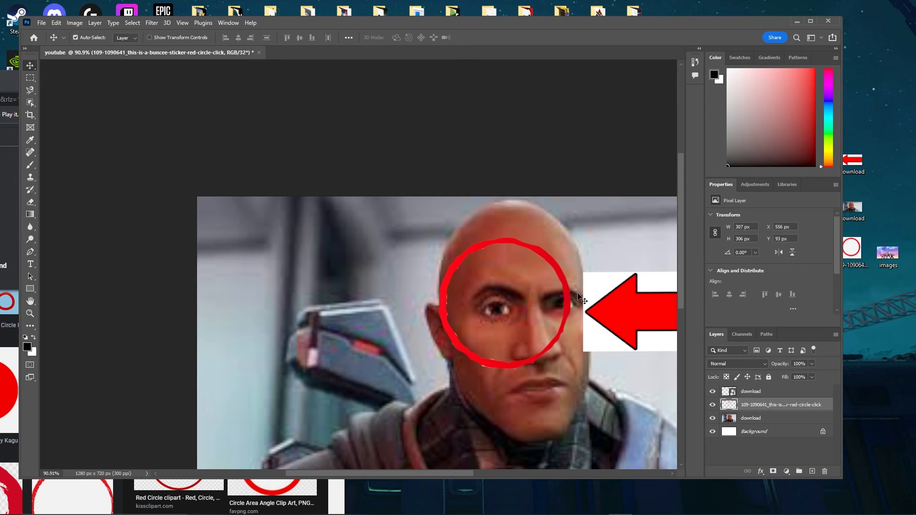
left_click(776, 392)
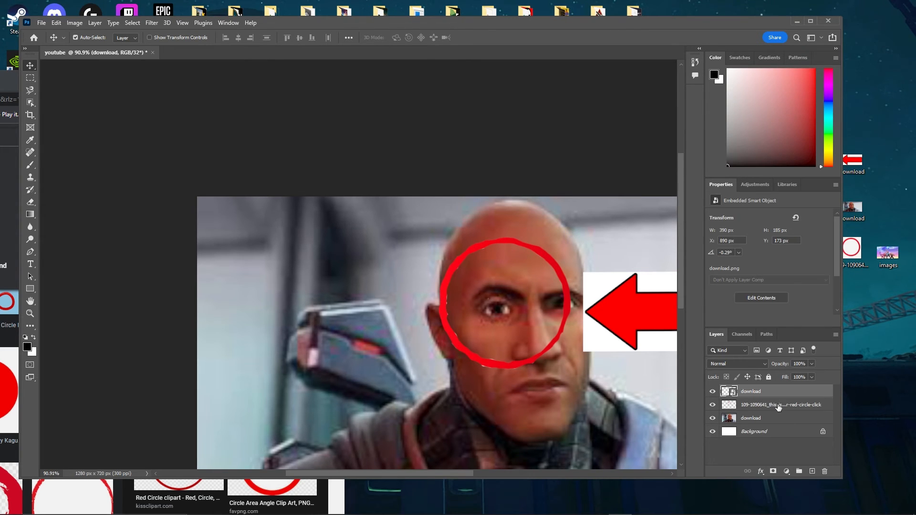
left_click(779, 406)
Switch to Chrome and replace the red circle search with a new tab
left_click_drag(617, 25, 633, 0)
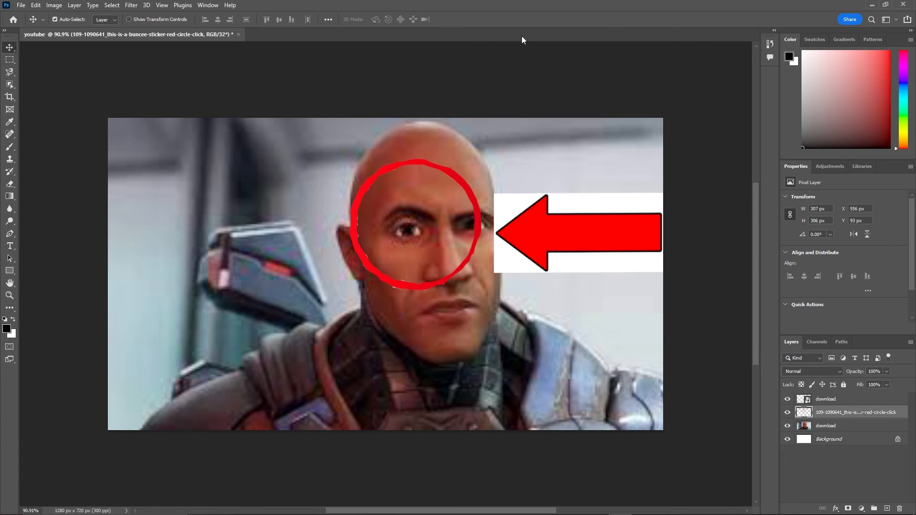
left_click_drag(560, 4, 521, 227)
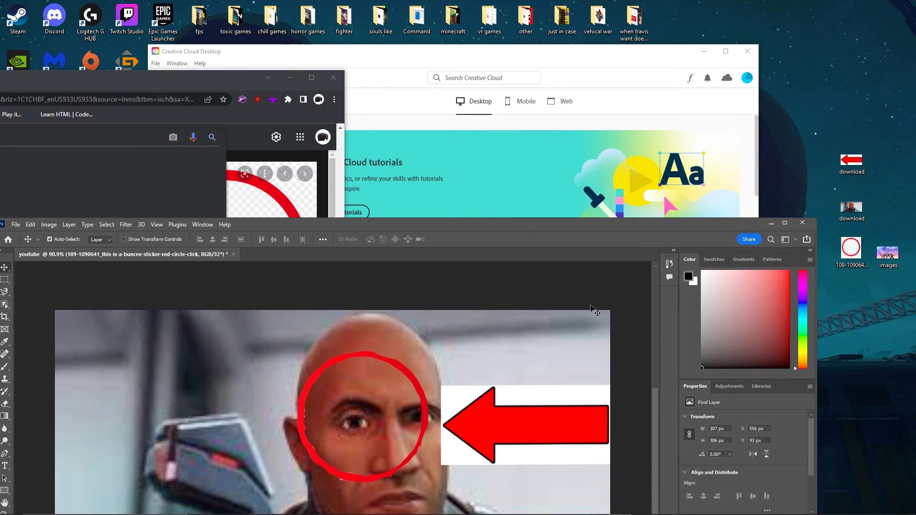
double_click(221, 78)
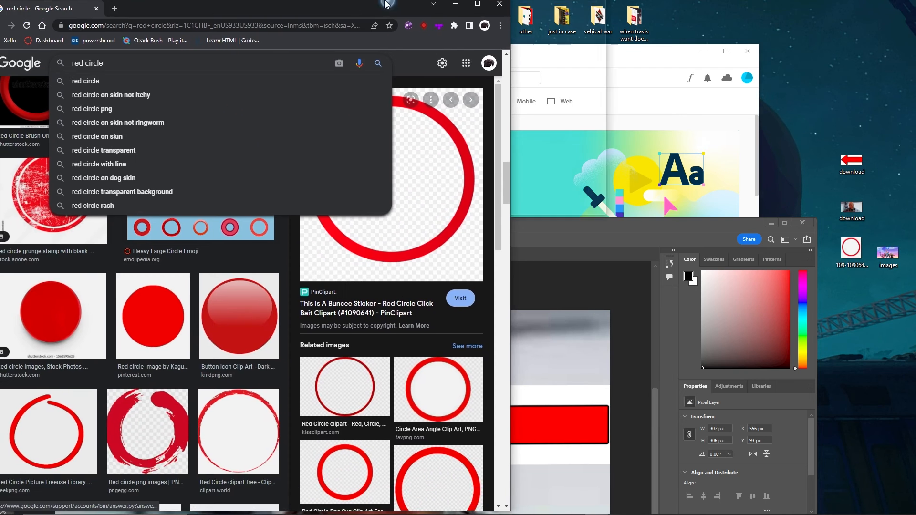
left_click(127, 8)
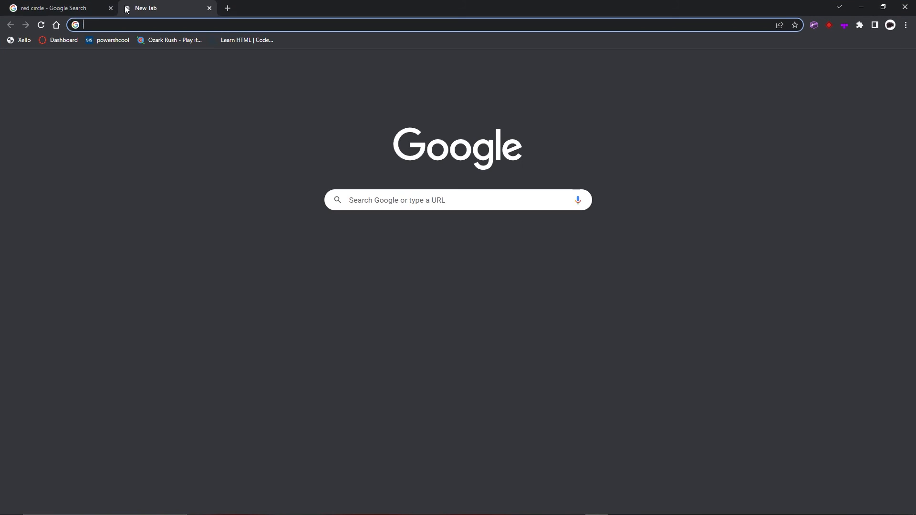
left_click(111, 8)
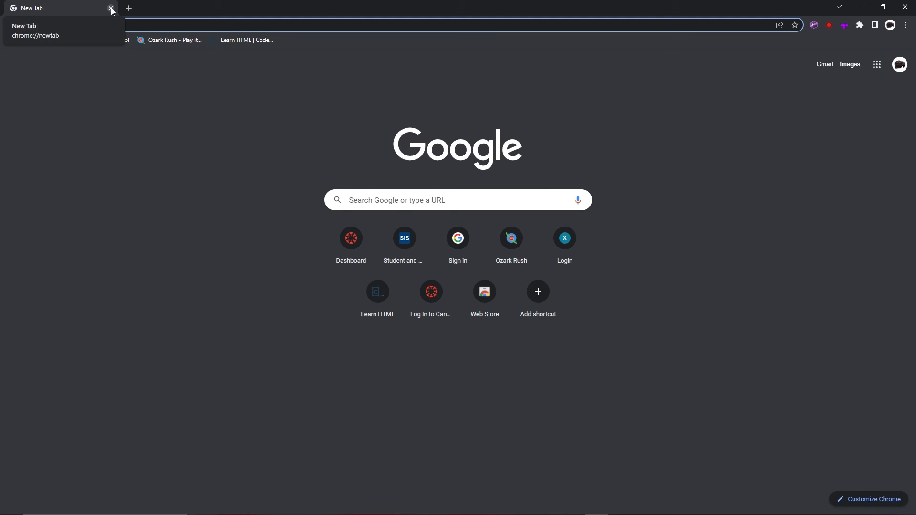
Search Google for "like and subscribe" and show the image results
left_click(165, 22)
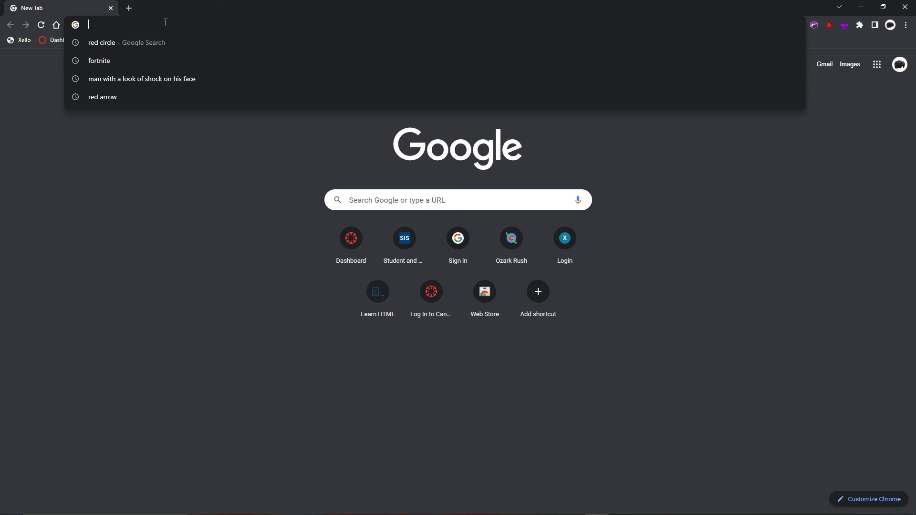
type("like ")
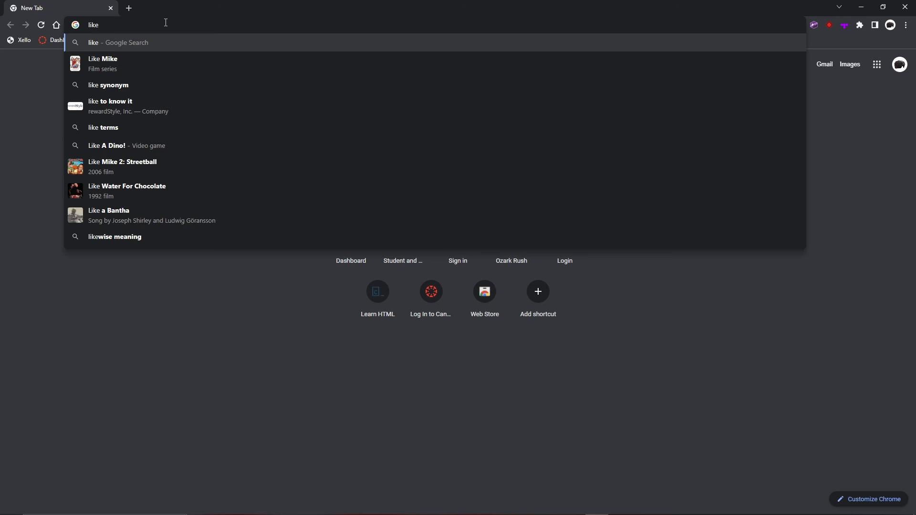
type("and")
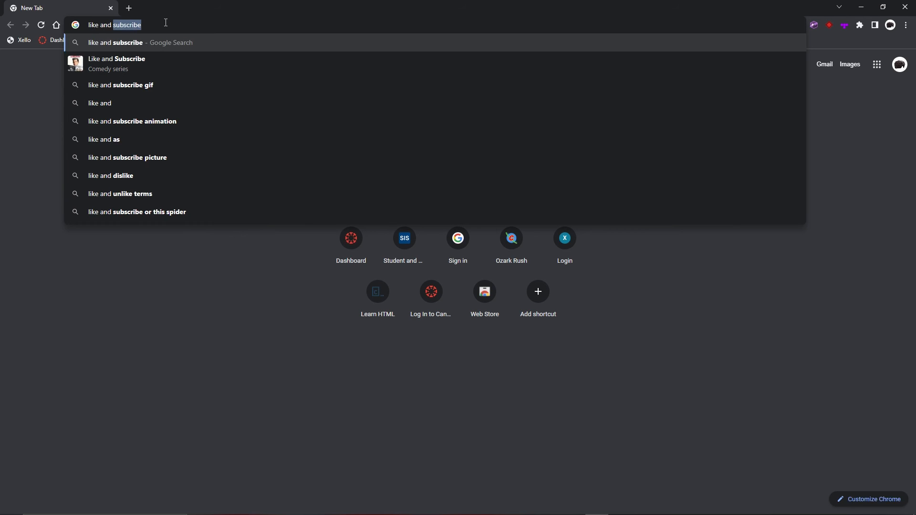
left_click(155, 62)
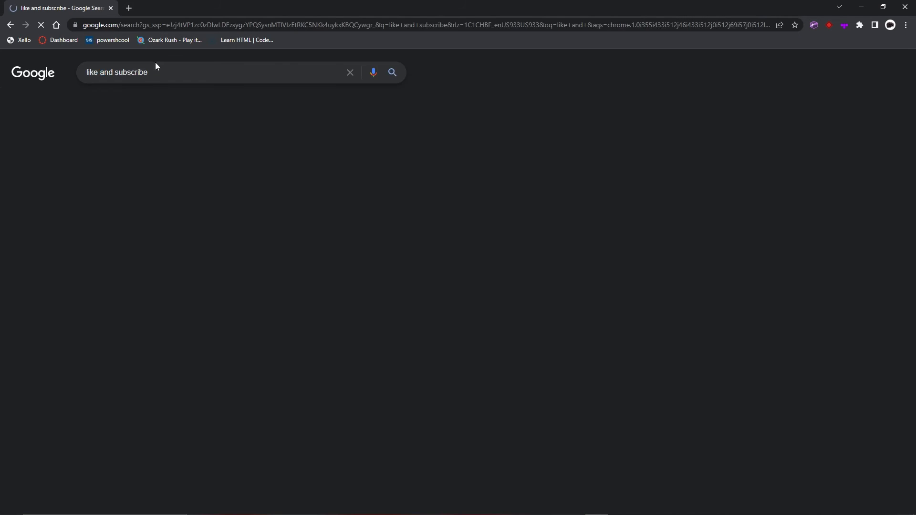
left_click(148, 102)
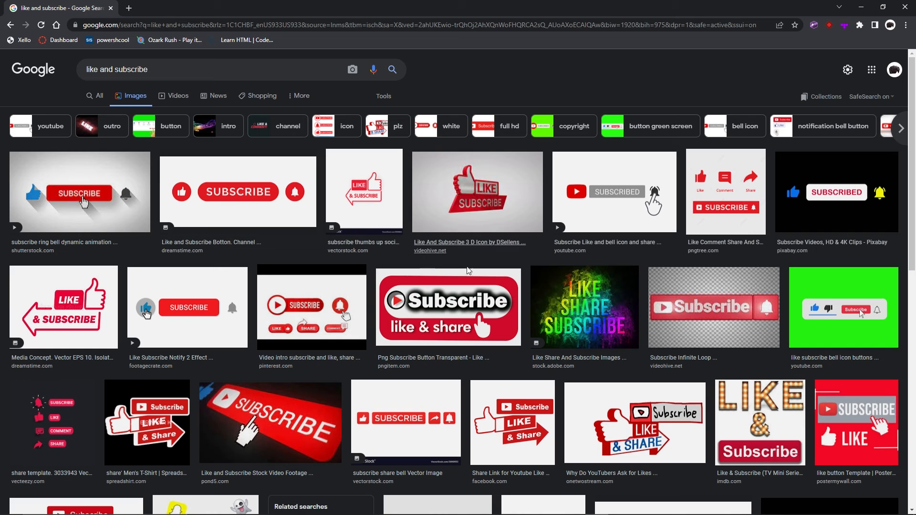
Look through the "like and subscribe" image results for a suitable subscribe button graphic
left_click_drag(745, 279, 755, 298)
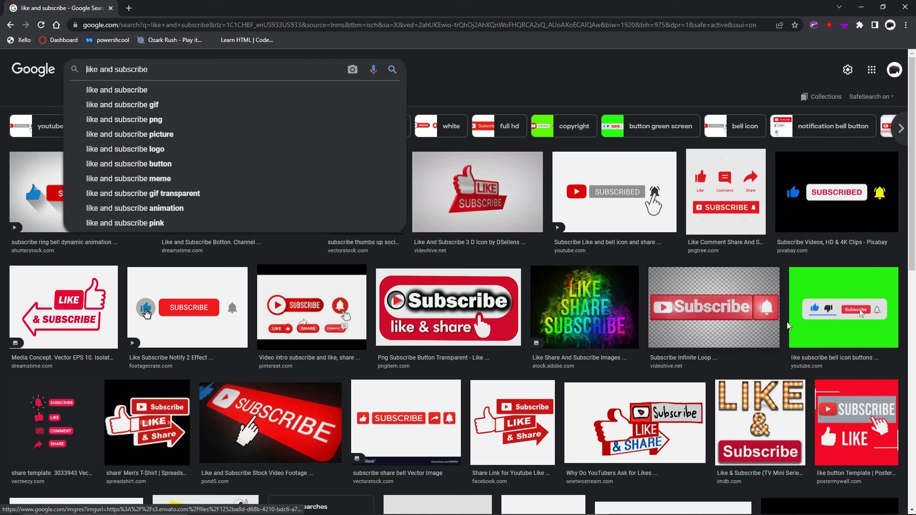
scroll(227, 316, "down", 3)
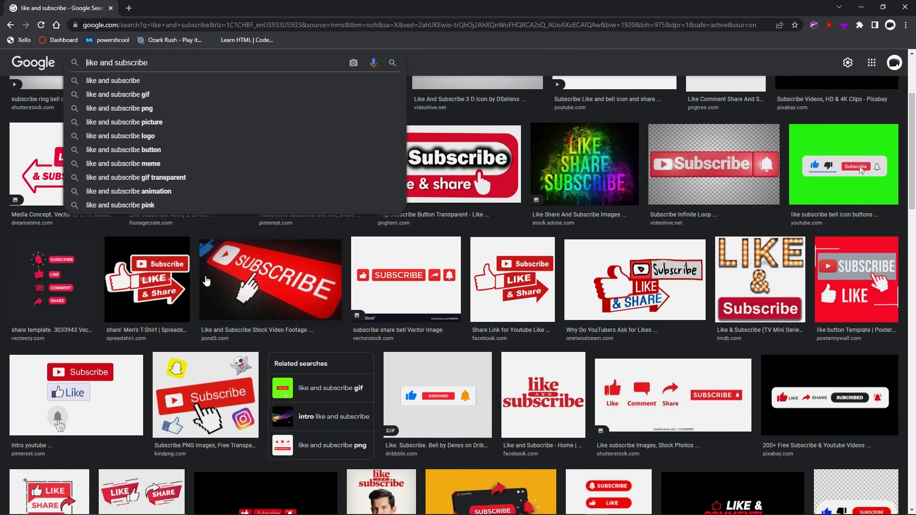
scroll(452, 166, "down", 3)
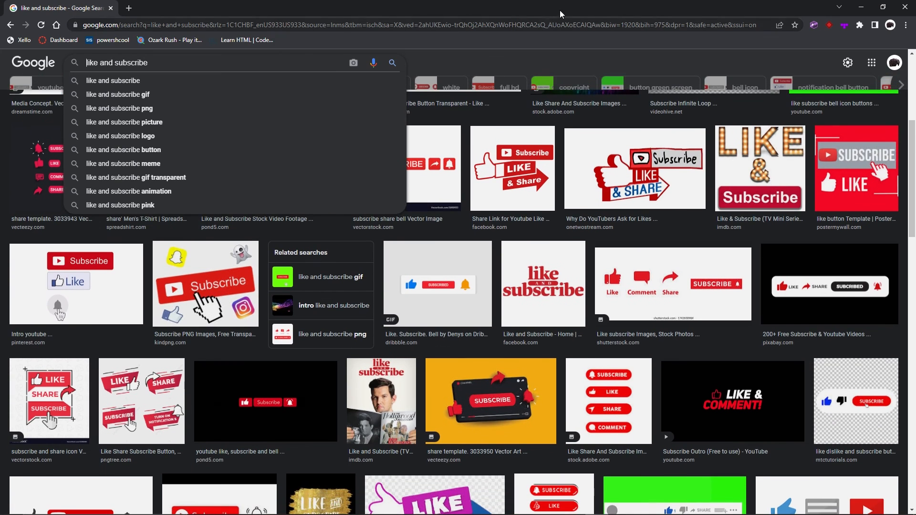
left_click_drag(561, 10, 547, 0)
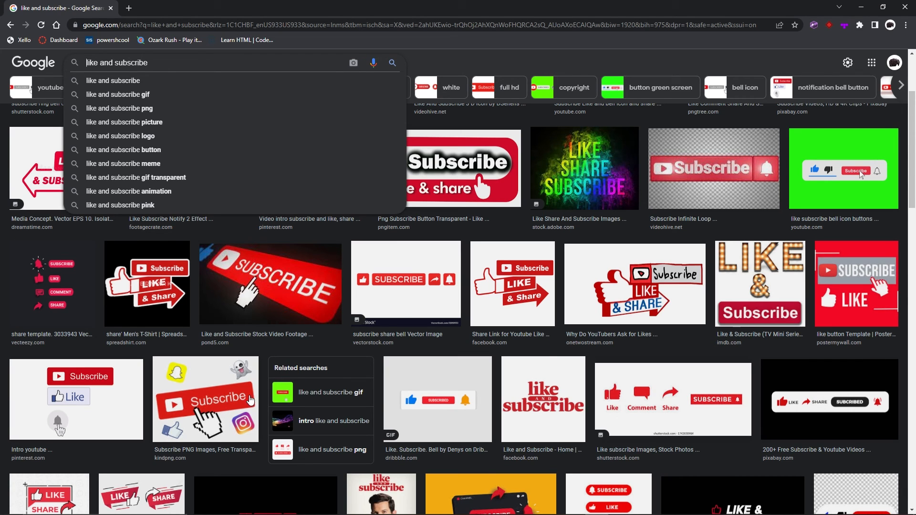
left_click(440, 63)
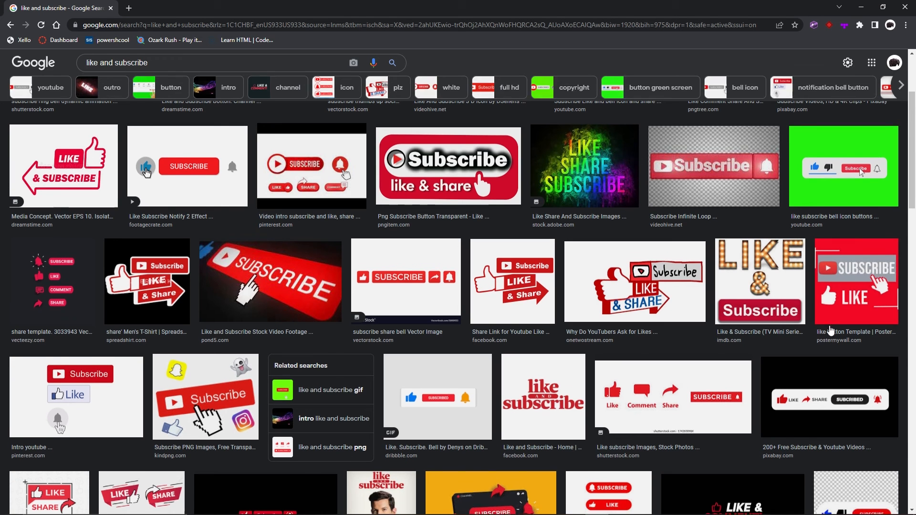
scroll(667, 155, "down", 5)
left_click_drag(840, 238, 864, 296)
scroll(825, 240, "up", 1)
scroll(825, 241, "up", 6)
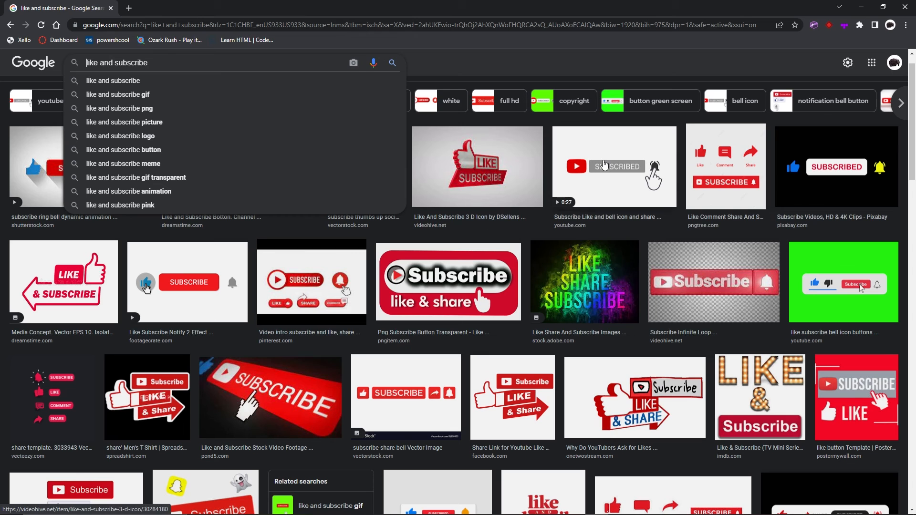
mouse_move(620, 179)
left_mouse_down()
mouse_move(707, 182)
mouse_move(606, 179)
left_mouse_up()
Save the footagecrate.com subscribe button image with thumb and bell to the desktop, replacing the existing download.png
left_click_drag(685, 9, 394, 46)
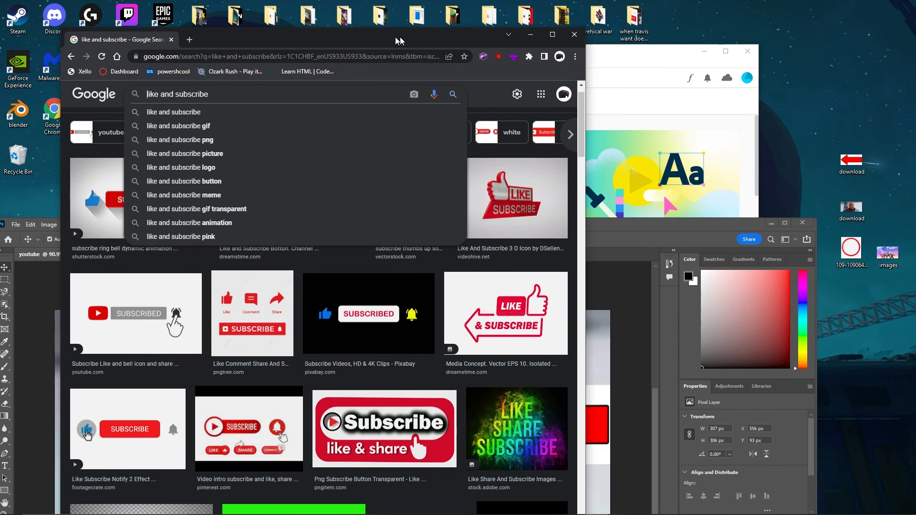
scroll(387, 300, "up", 2)
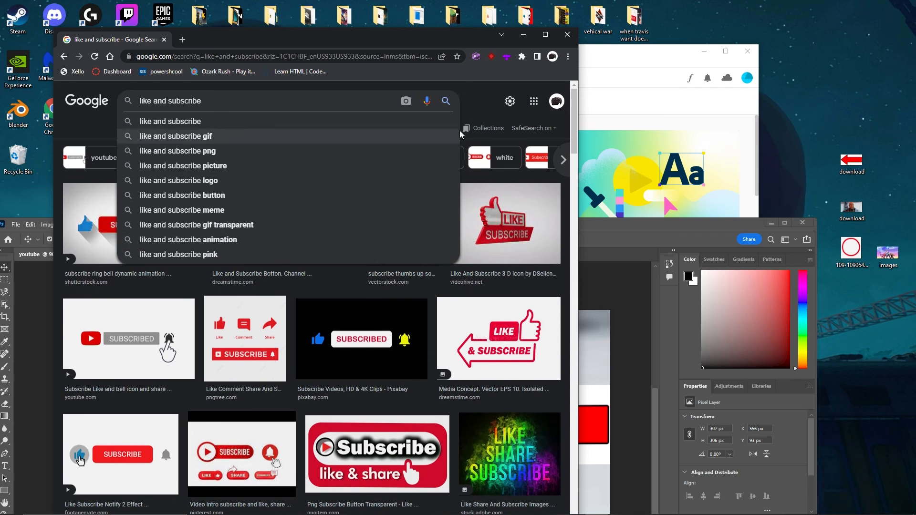
left_click(487, 97)
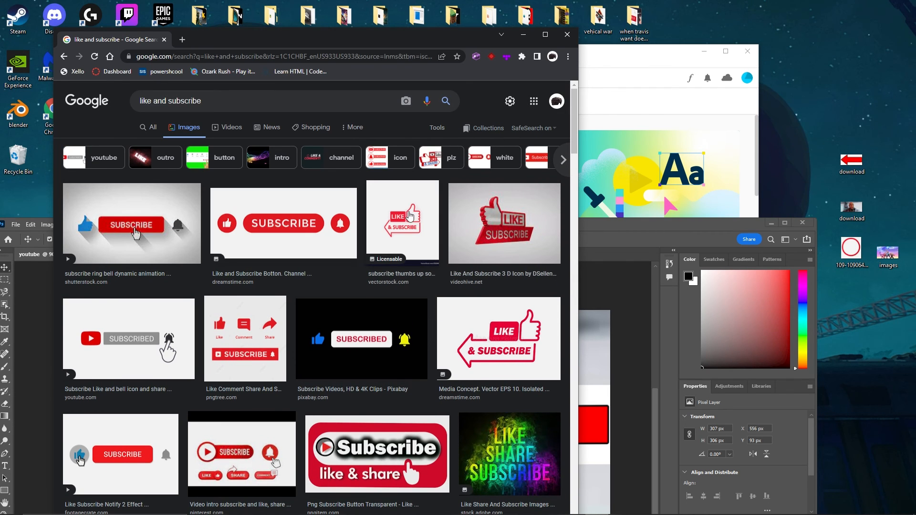
scroll(323, 319, "down", 1)
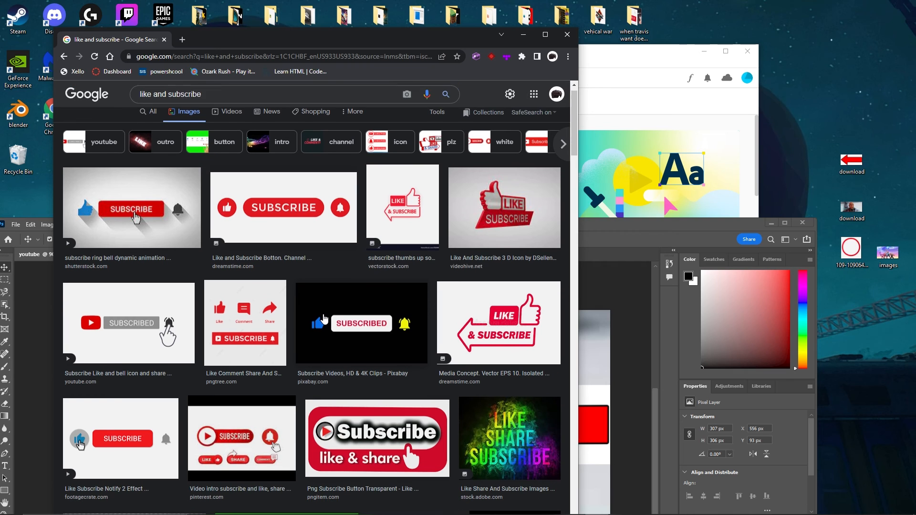
scroll(324, 319, "down", 2)
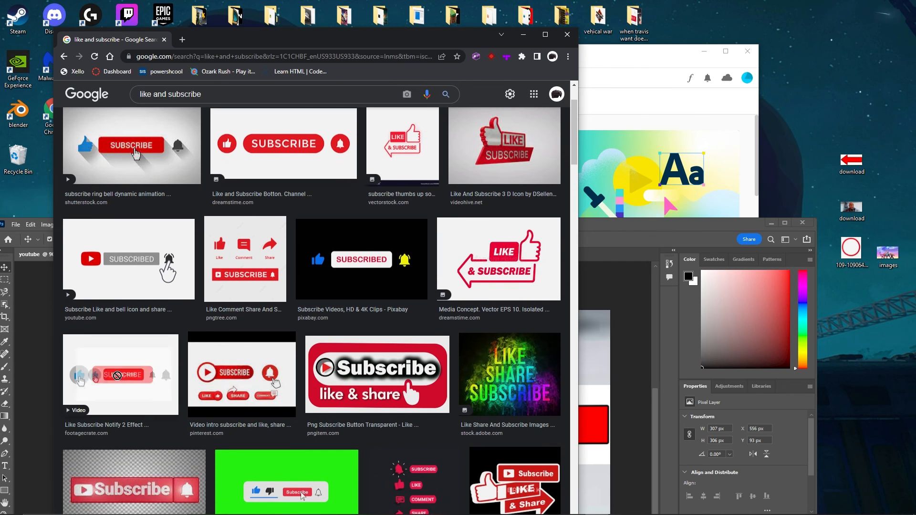
left_click_drag(117, 376, 867, 370)
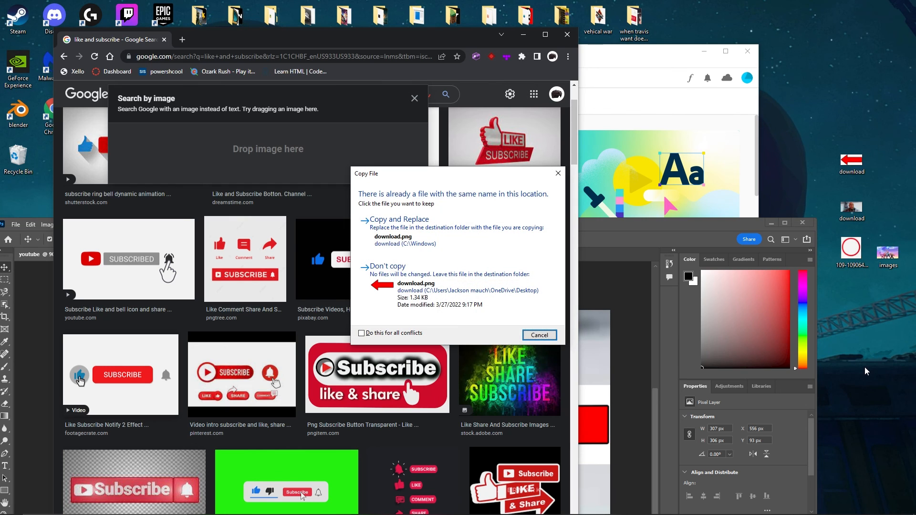
left_click(412, 245)
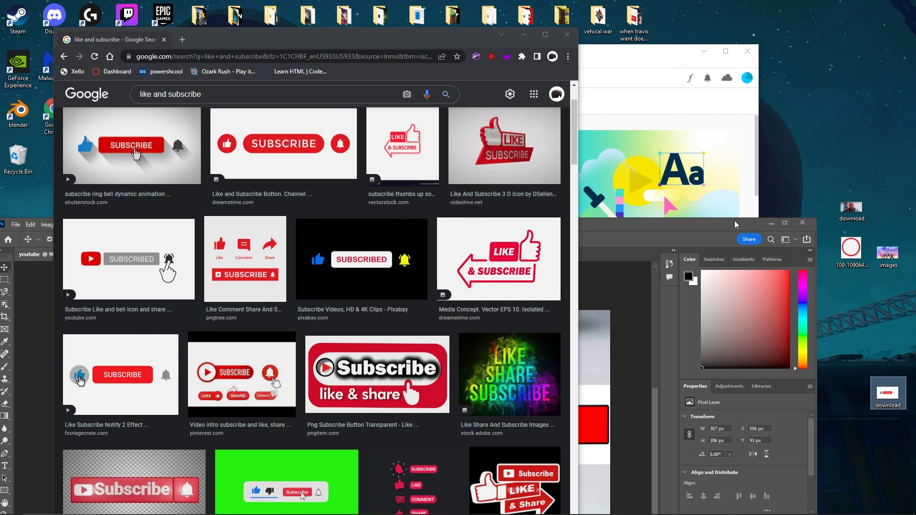
Place the saved subscribe image in the Photoshop document, scaled to 459 x 257 px in the canvas's lower left corner
left_click_drag(722, 223, 724, 17)
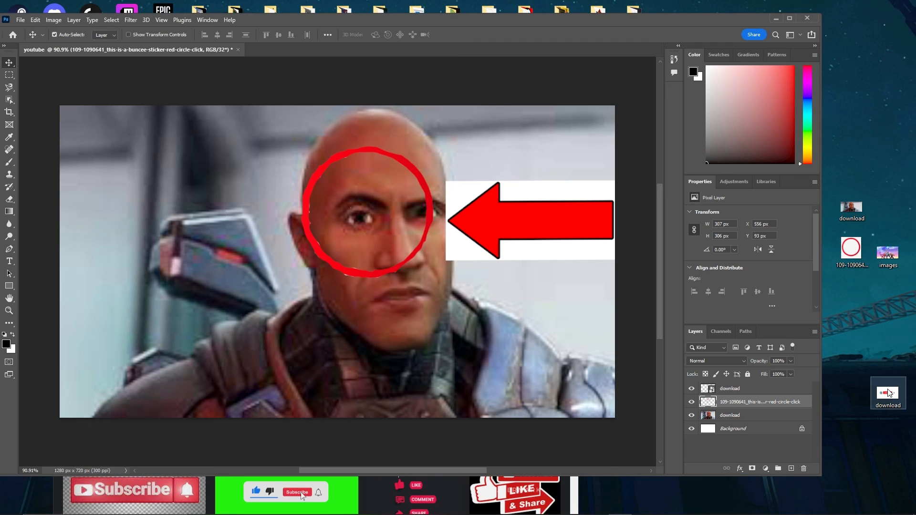
left_click_drag(889, 392, 488, 337)
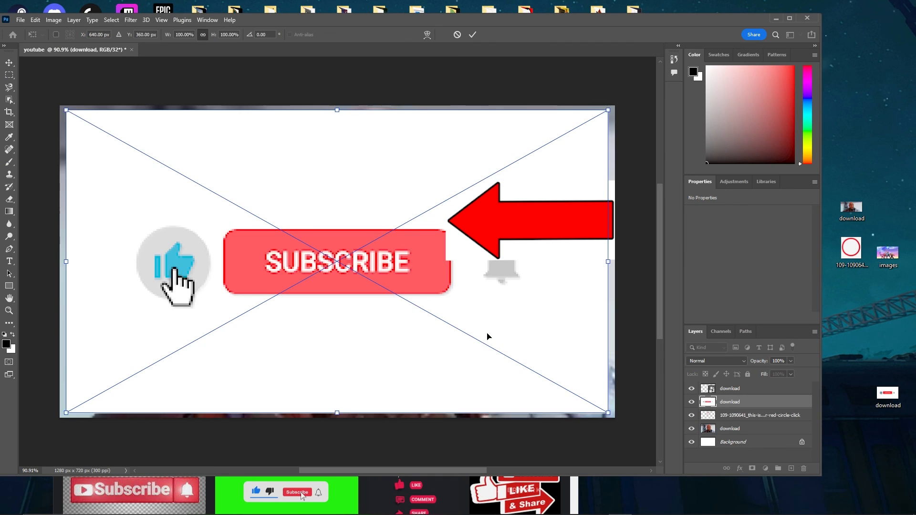
left_click_drag(608, 110, 241, 316)
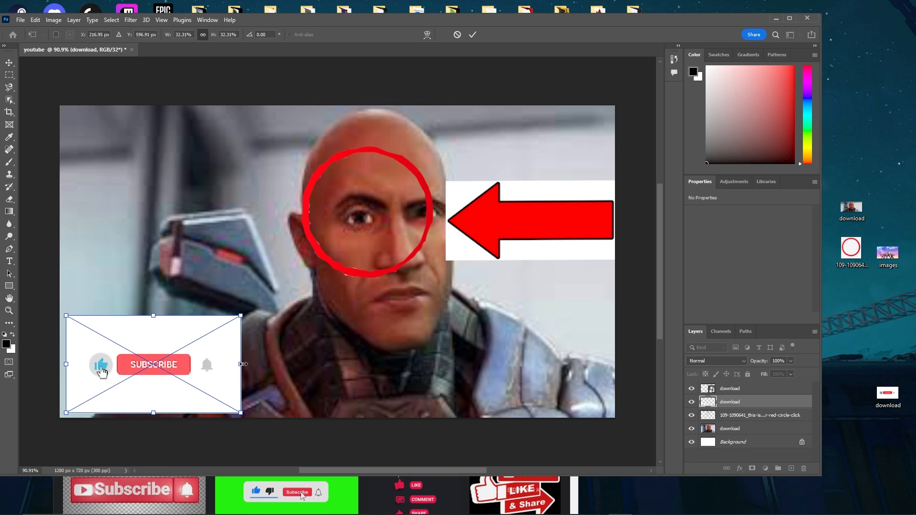
left_click_drag(243, 364, 265, 363)
left_click_drag(214, 382, 206, 380)
key("Return")
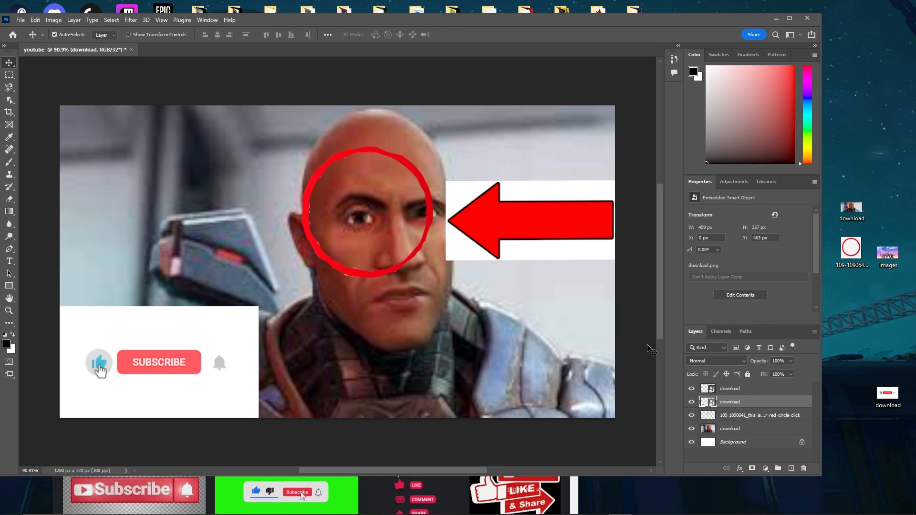
Switch to the Chrome browser and search Google for "spooky ghost" in a new tab
left_click(570, 500)
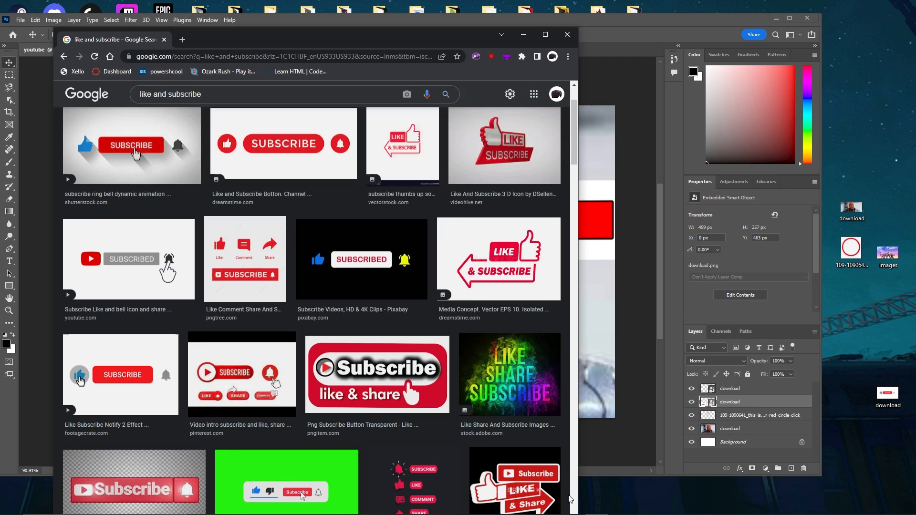
left_click(183, 40)
type("spooky ")
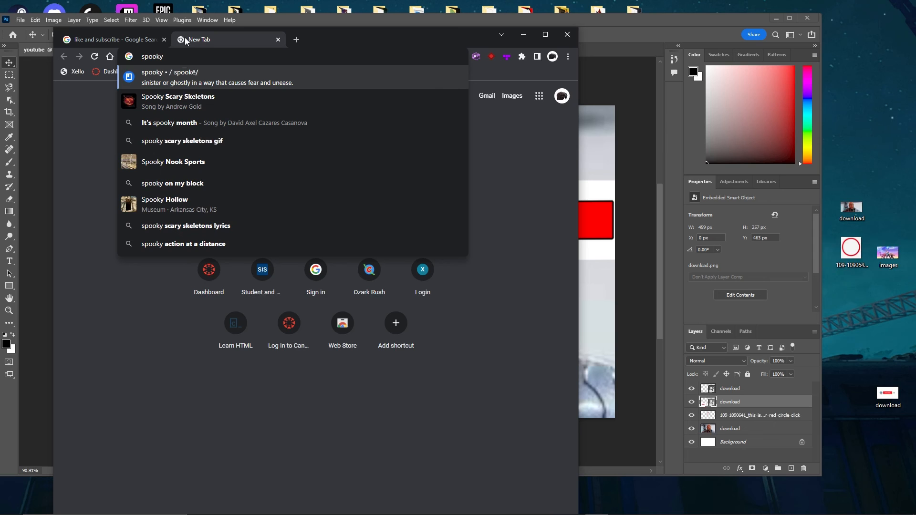
type("shi")
key("BackSpace")
key("BackSpace")
key("BackSpace")
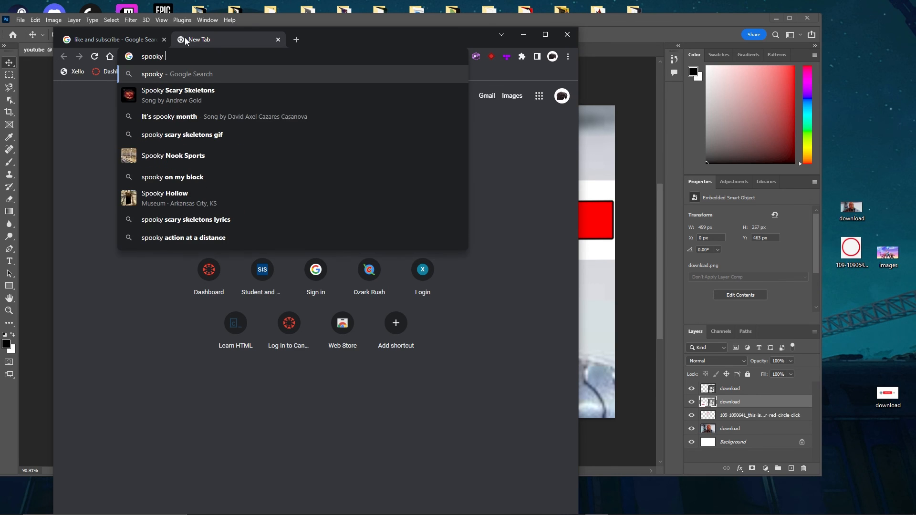
type("ghost")
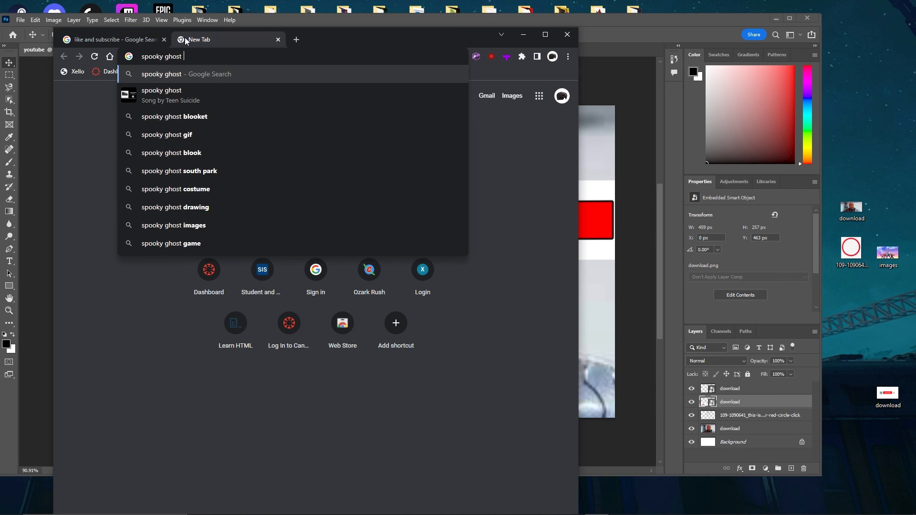
key("Return")
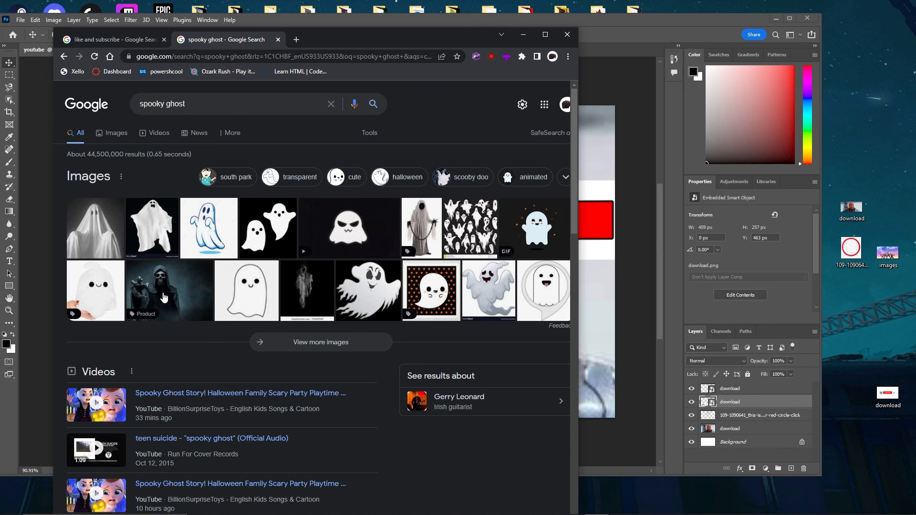
Preview the Viator hooded skeleton image and the VectorStock halloween ghost among the "spooky ghost" image results
left_click(199, 288)
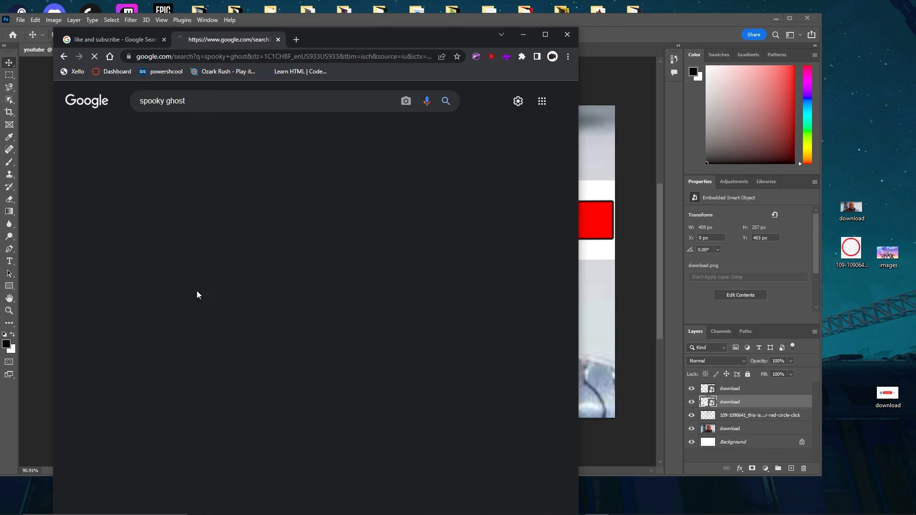
scroll(281, 208, "down", 8)
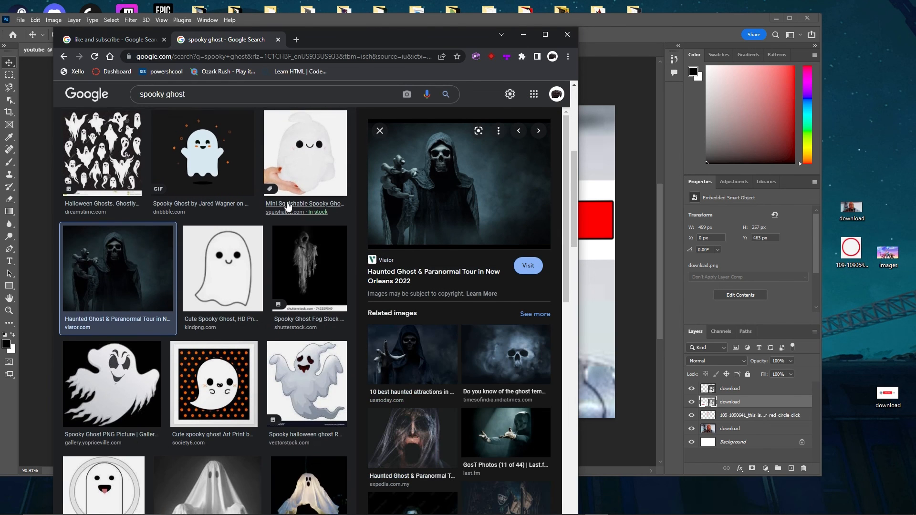
left_click(313, 221)
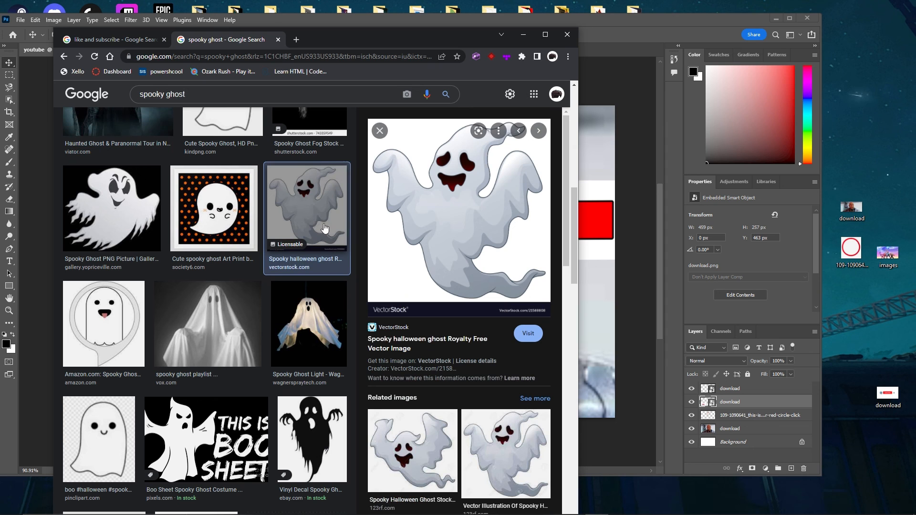
Switch back to the youtube document in Photoshop and look over the composition
left_click(636, 122)
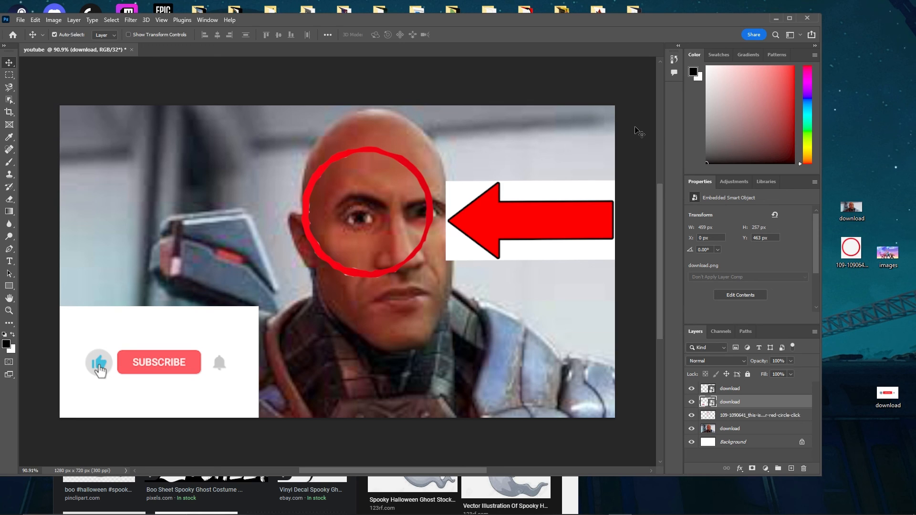
scroll(637, 131, "up", 4)
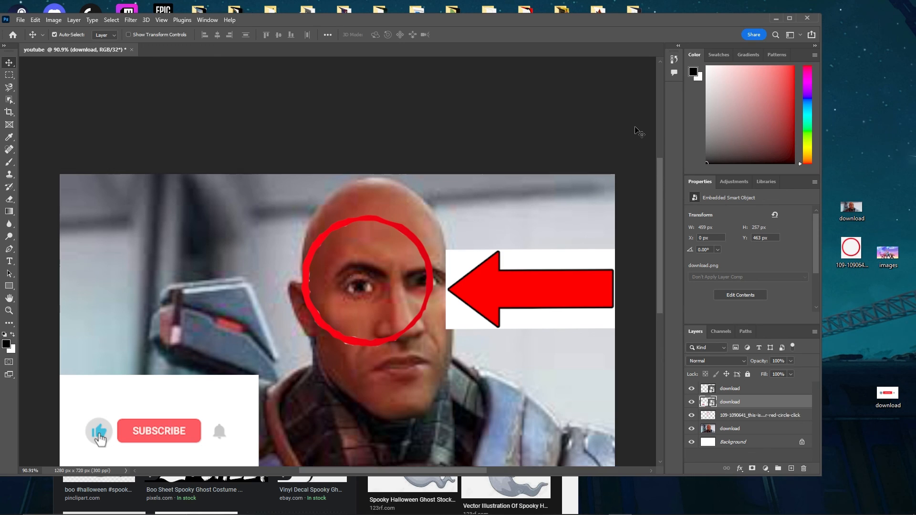
scroll(450, 63, "down", 3)
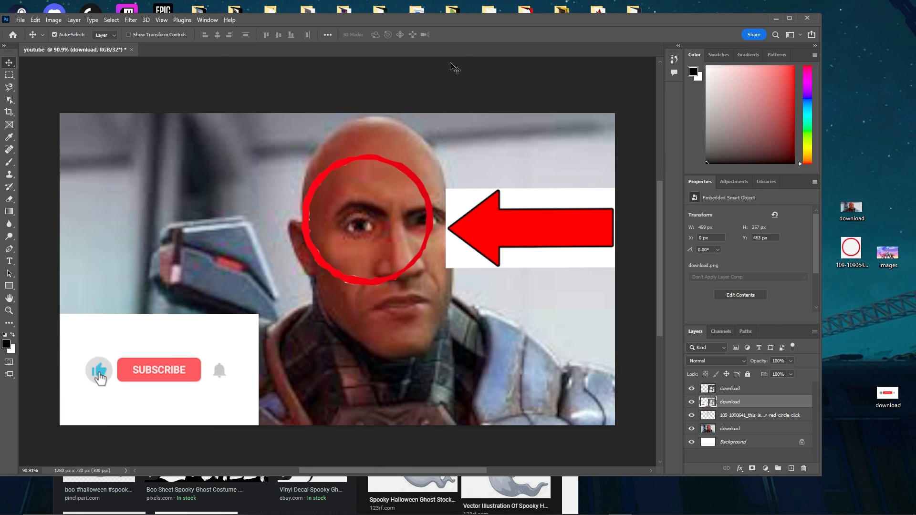